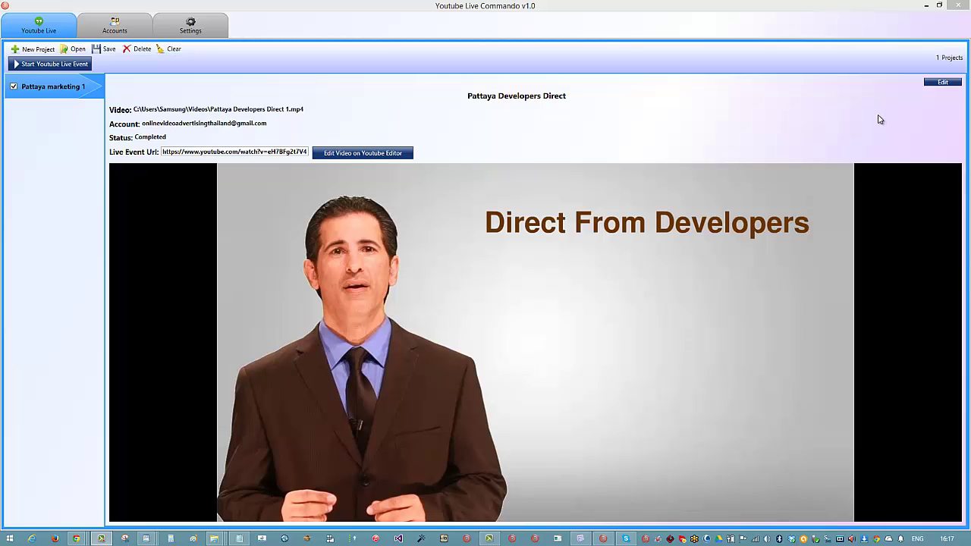
Review the completed Pattaya marketing 1 project, then bring up the Chrome window previews.
mouse_move(157, 439)
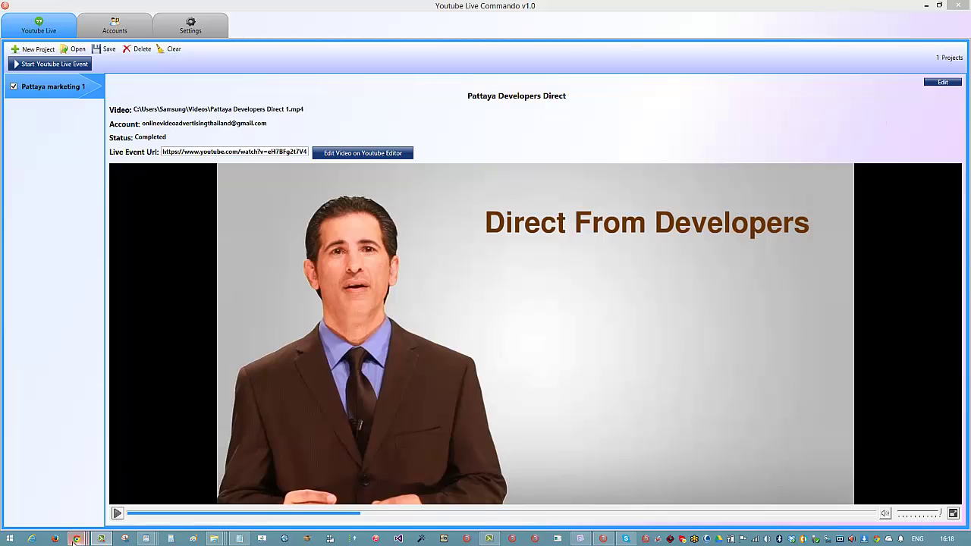
mouse_move(76, 539)
mouse_move(222, 491)
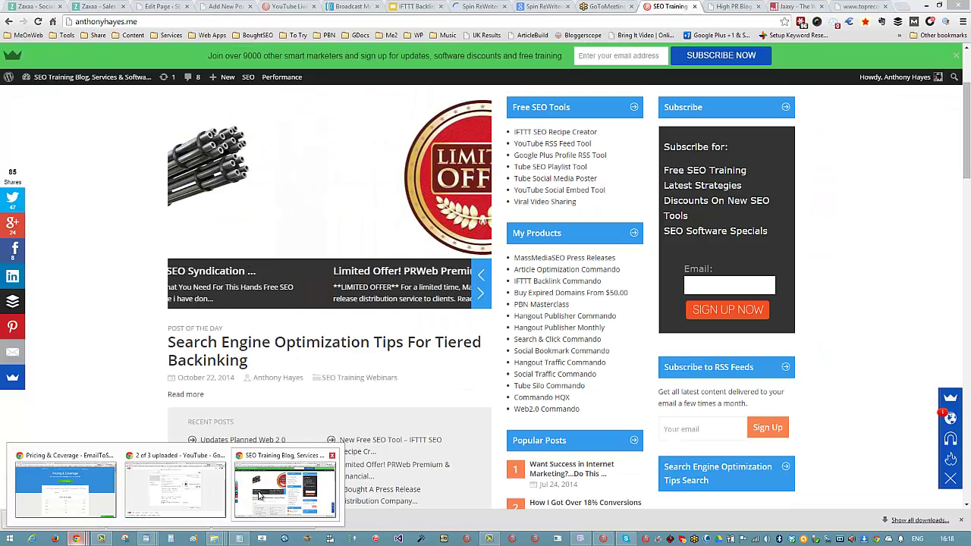
Bring up the sales page and highlight its minimum upload speeds, 1080p 3.5mbps to 240p 400kbps.
left_click(284, 485)
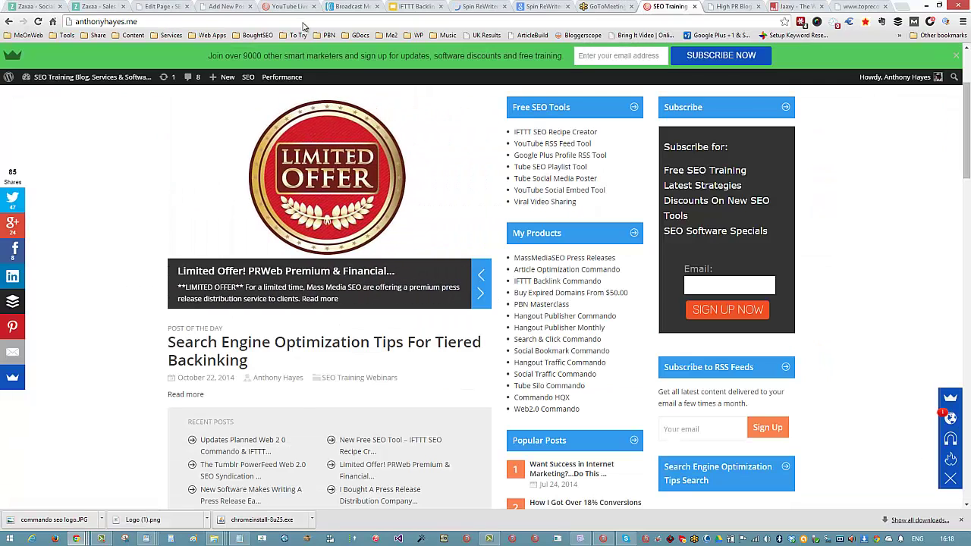
left_click(288, 7)
scroll(957, 155, "up", 15)
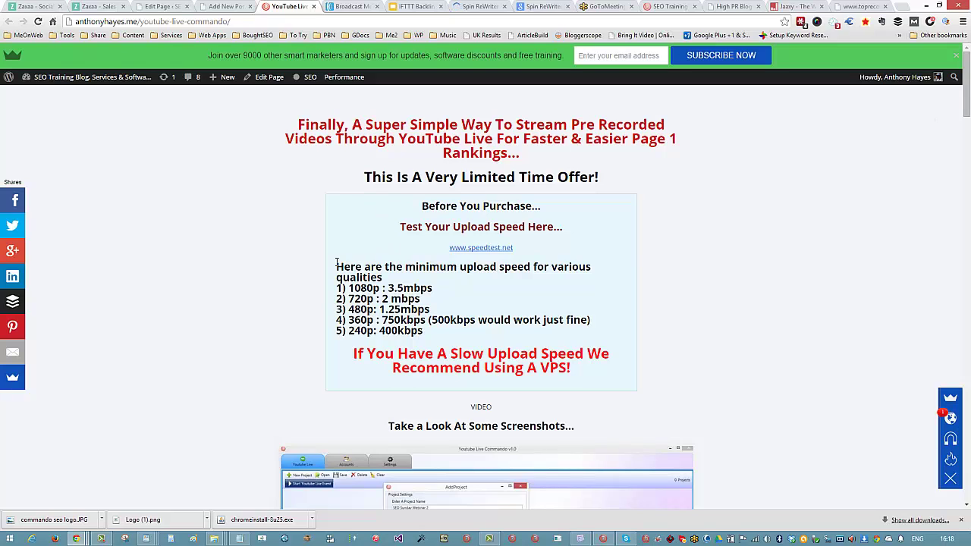
left_click_drag(352, 266, 456, 331)
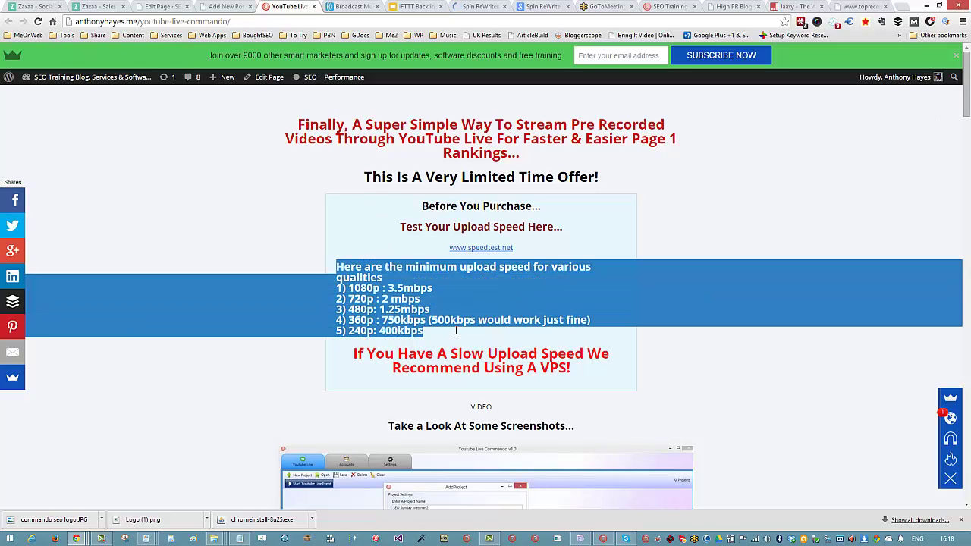
left_click(791, 191)
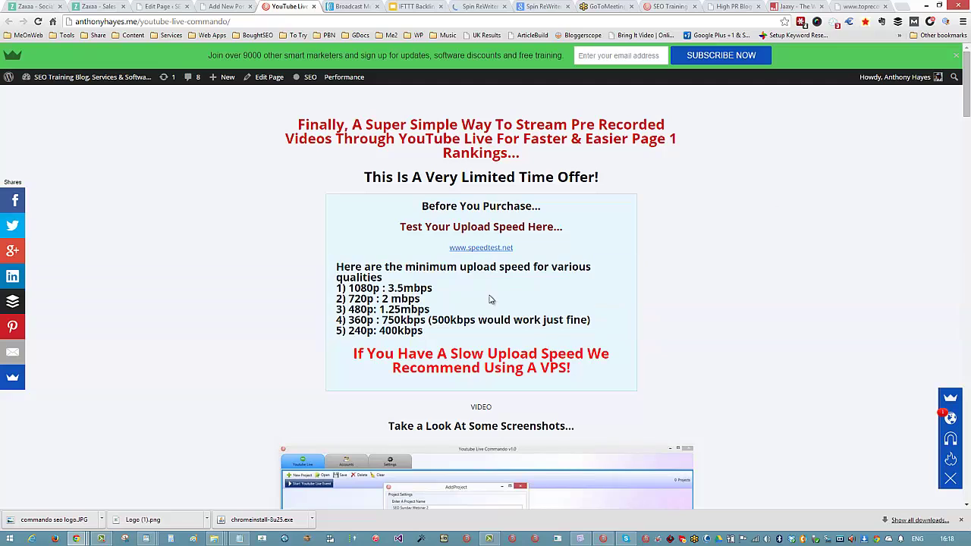
left_click_drag(425, 331, 333, 269)
left_click(501, 307)
Scroll down to the first test stream video, play it, then pause it.
scroll(805, 271, "down", 1)
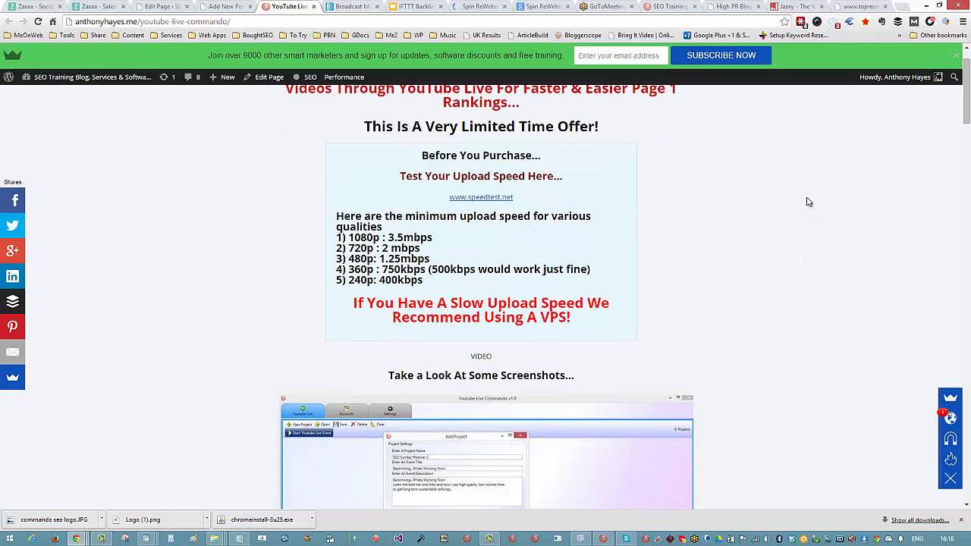
left_click_drag(967, 107, 968, 256)
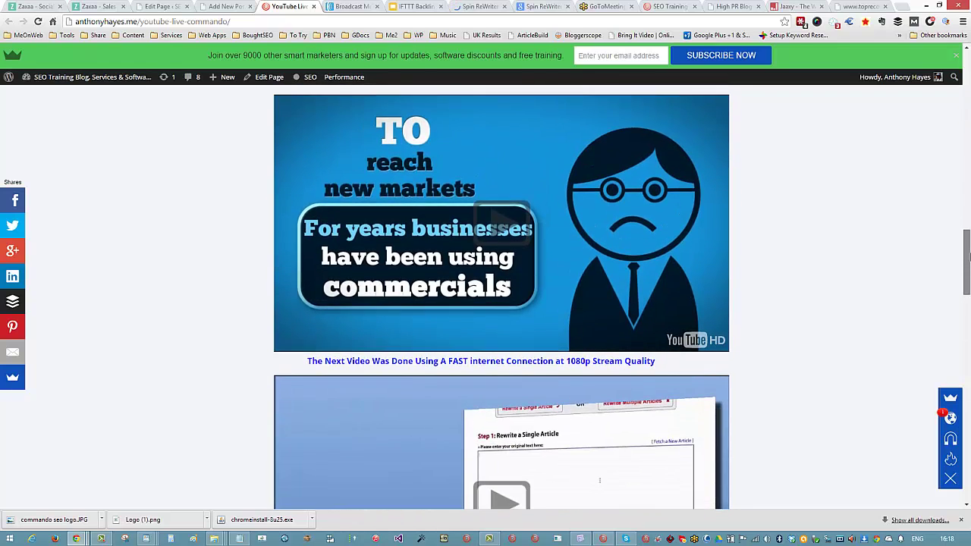
scroll(801, 418, "down", 3)
scroll(800, 419, "up", 4)
scroll(797, 425, "down", 5)
scroll(798, 427, "up", 2)
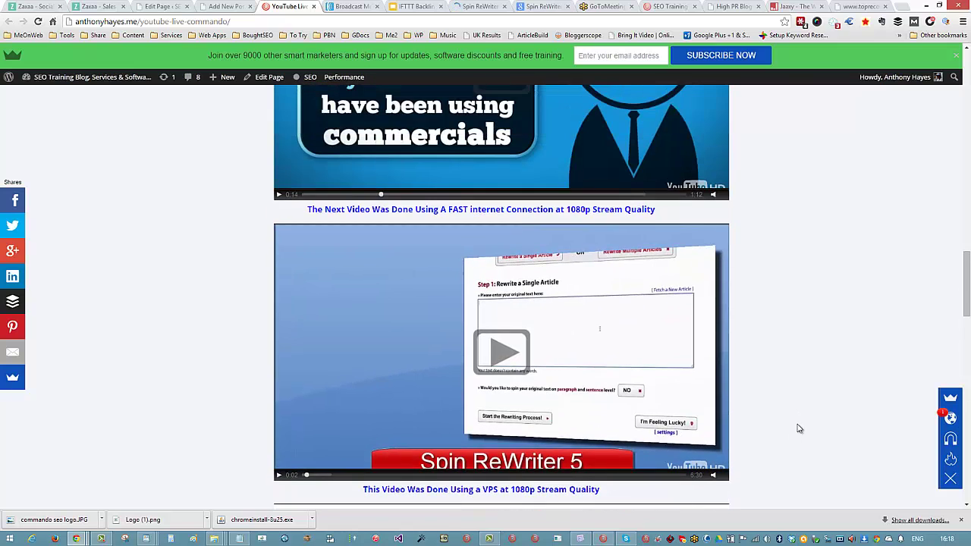
scroll(800, 426, "up", 6)
scroll(804, 425, "down", 8)
scroll(805, 427, "down", 2)
scroll(801, 428, "up", 7)
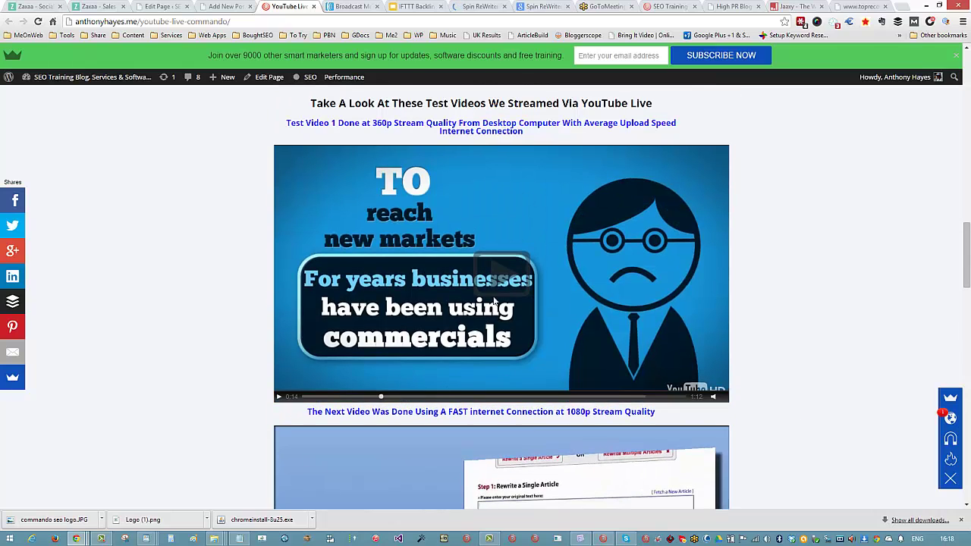
left_click(503, 281)
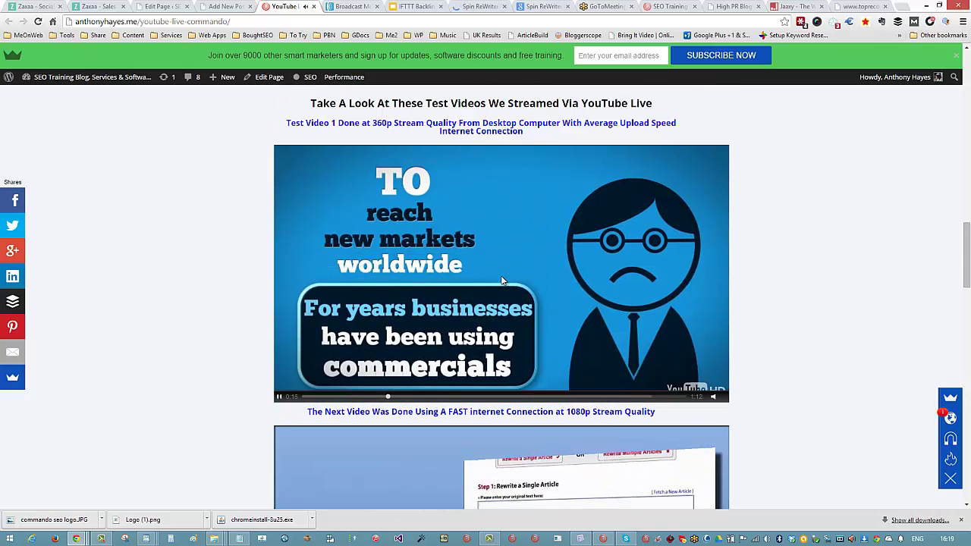
left_click(279, 396)
scroll(822, 336, "down", 2)
scroll(821, 336, "up", 1)
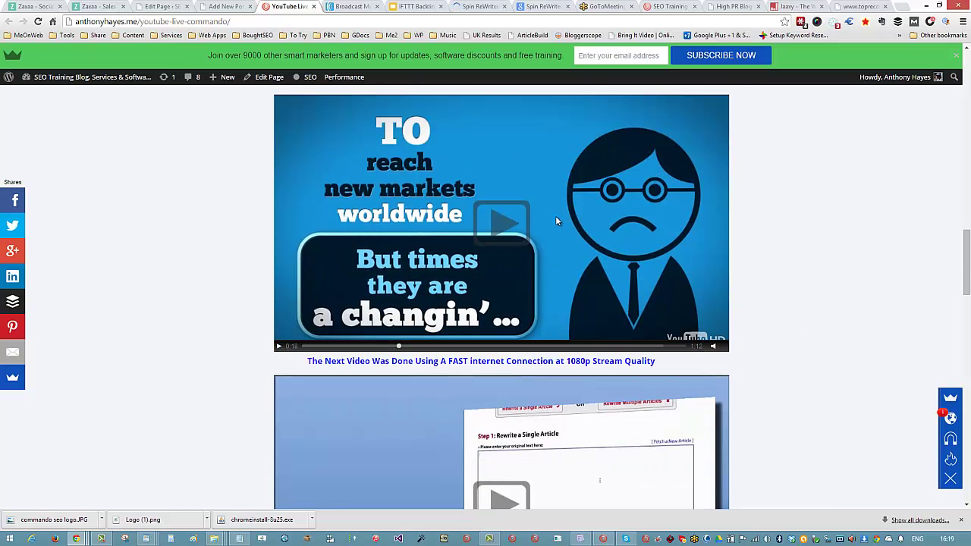
Play and pause the Spin ReWriter 5 test video, then reach the $97 license offer.
scroll(884, 301, "down", 4)
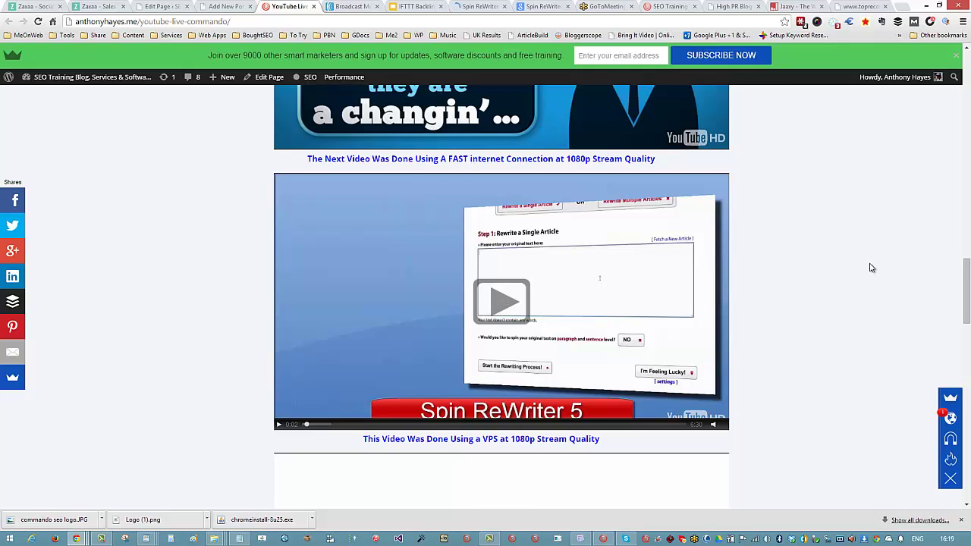
scroll(870, 267, "down", 1)
scroll(871, 268, "up", 1)
scroll(793, 278, "down", 1)
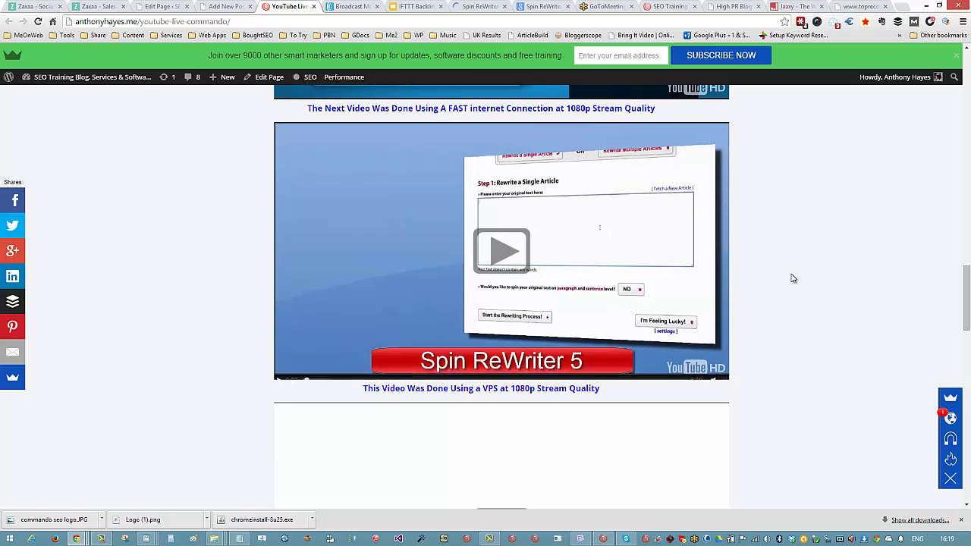
left_click(493, 261)
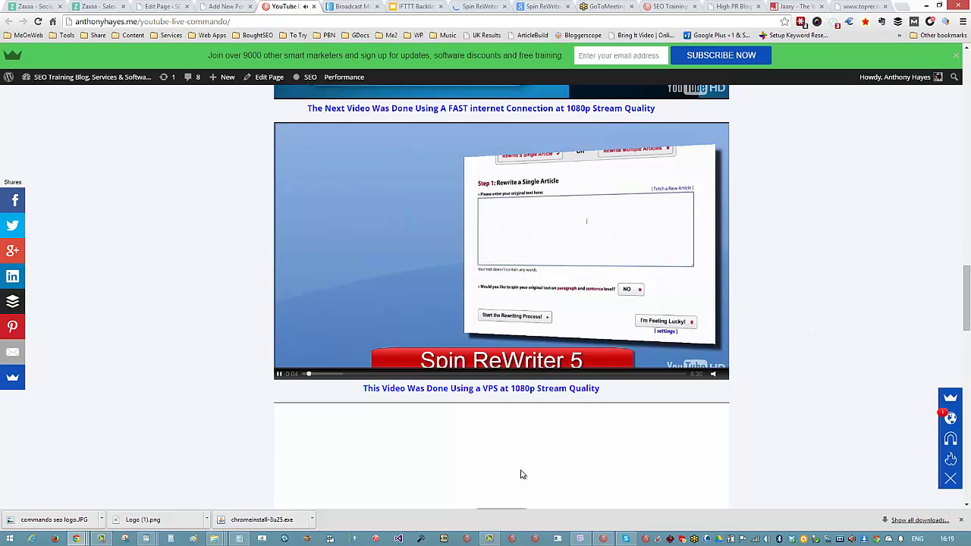
left_click(278, 374)
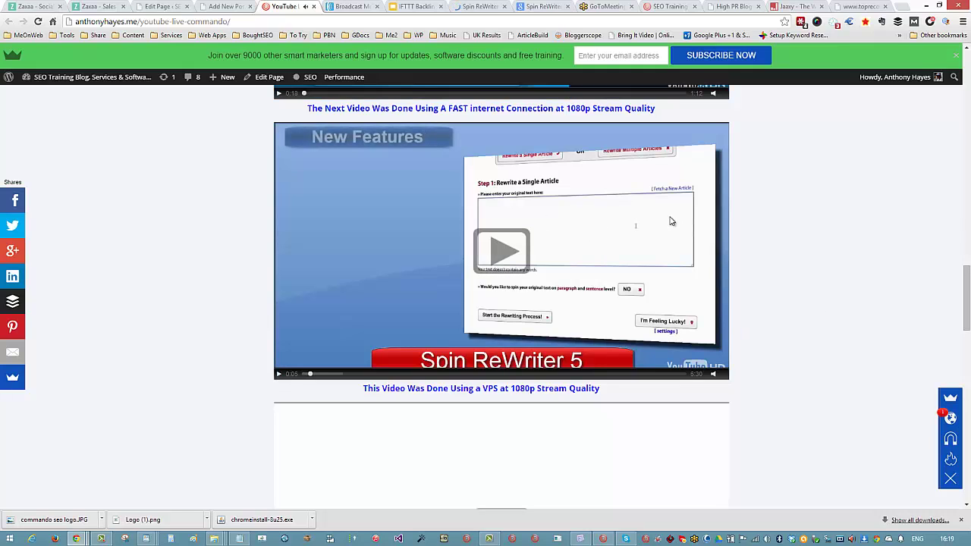
scroll(689, 253, "up", 1)
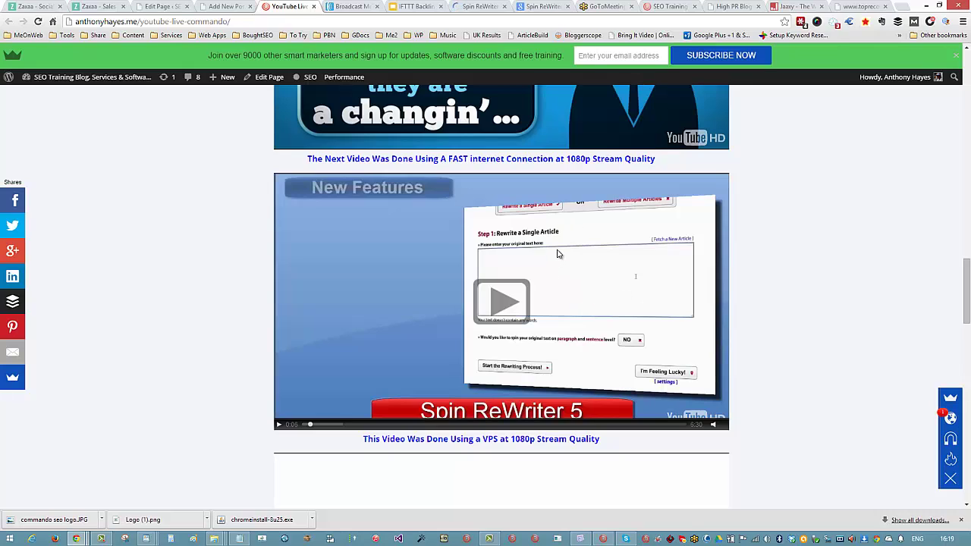
scroll(558, 254, "down", 1)
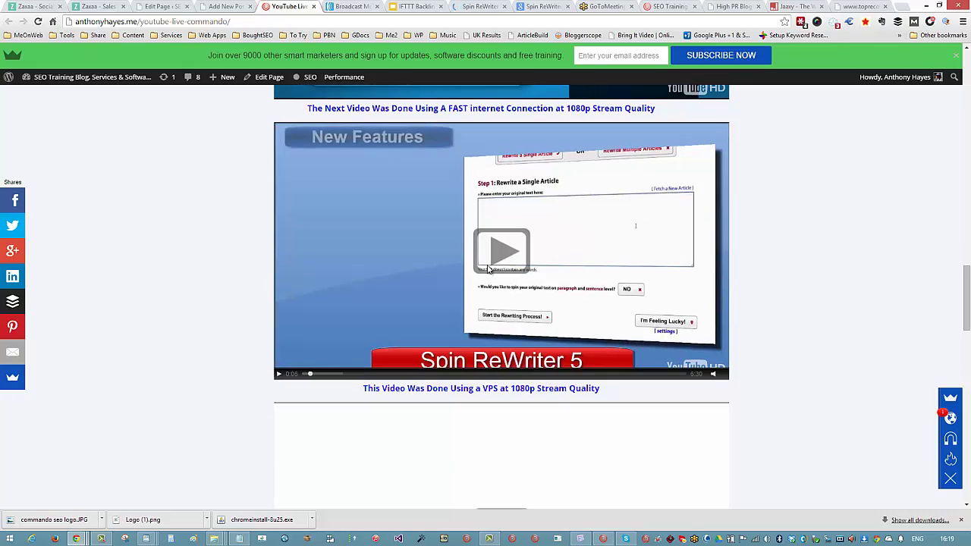
scroll(842, 268, "down", 6)
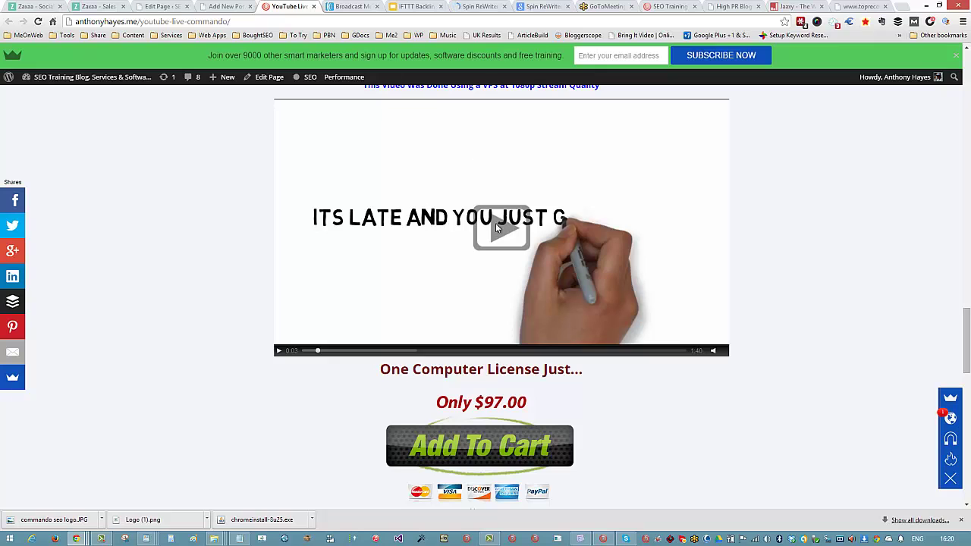
Play and then pause the whiteboard promo video on the sales page.
scroll(732, 219, "up", 4)
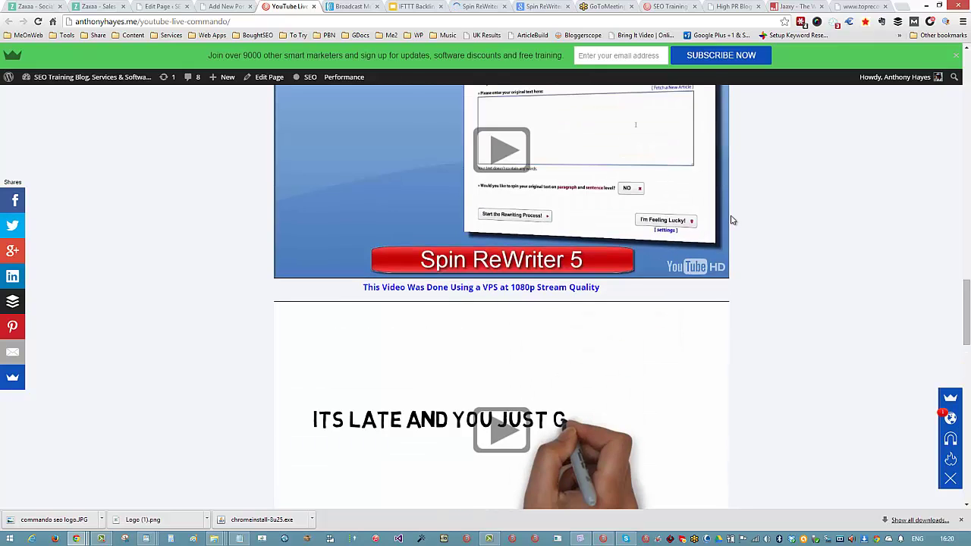
scroll(623, 191, "down", 3)
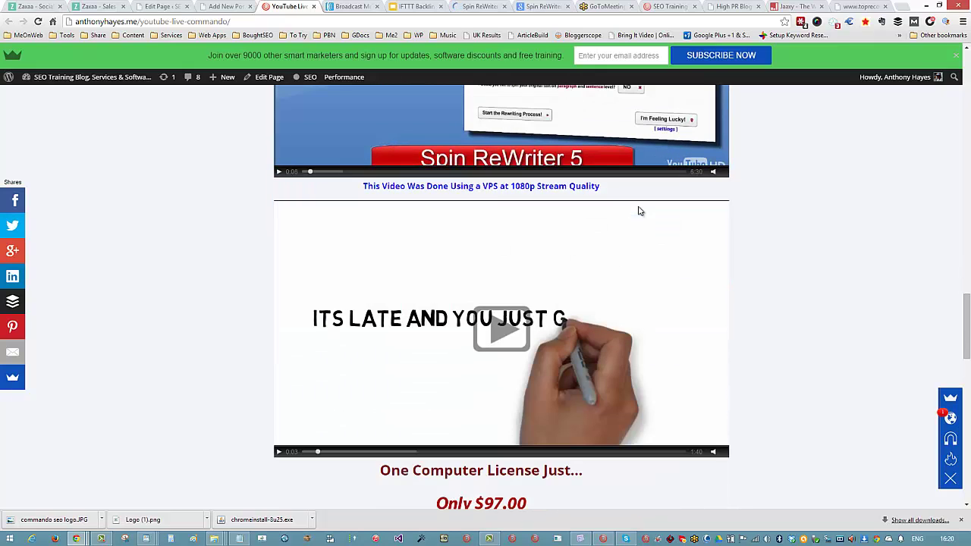
left_click(497, 327)
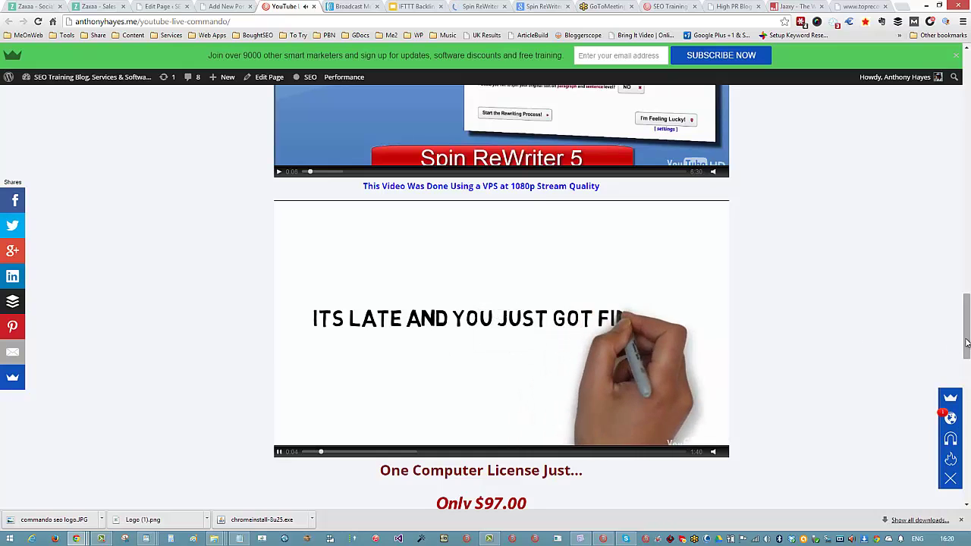
left_click(490, 367)
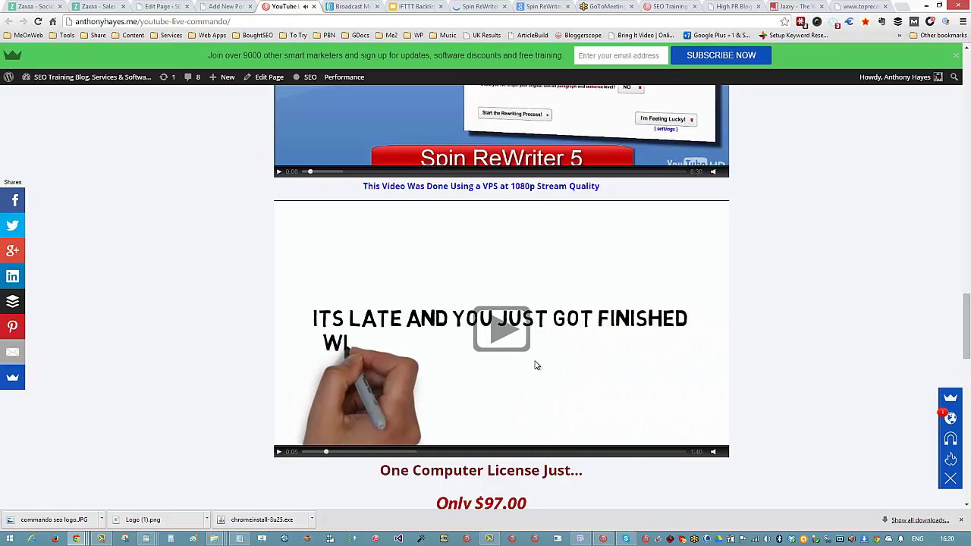
Read down to the Multi Channel Ready section, then show Youtube Live Commando's general settings.
scroll(957, 282, "up", 10)
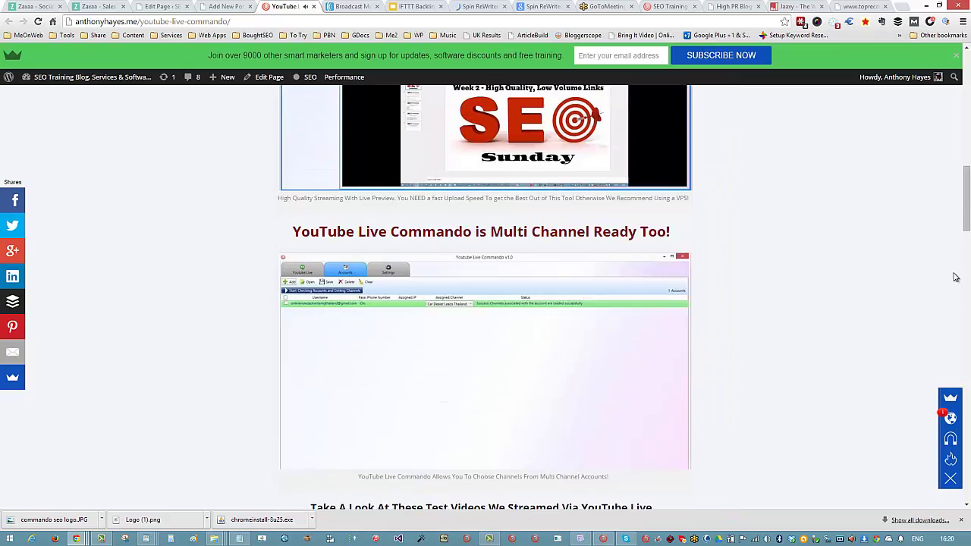
scroll(520, 91, "up", 5)
scroll(519, 91, "up", 6)
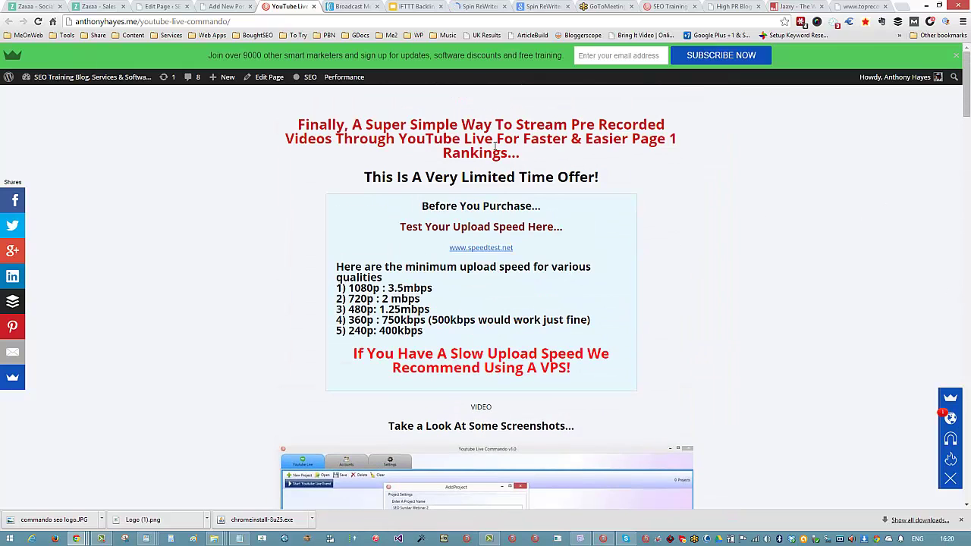
scroll(845, 340, "down", 2)
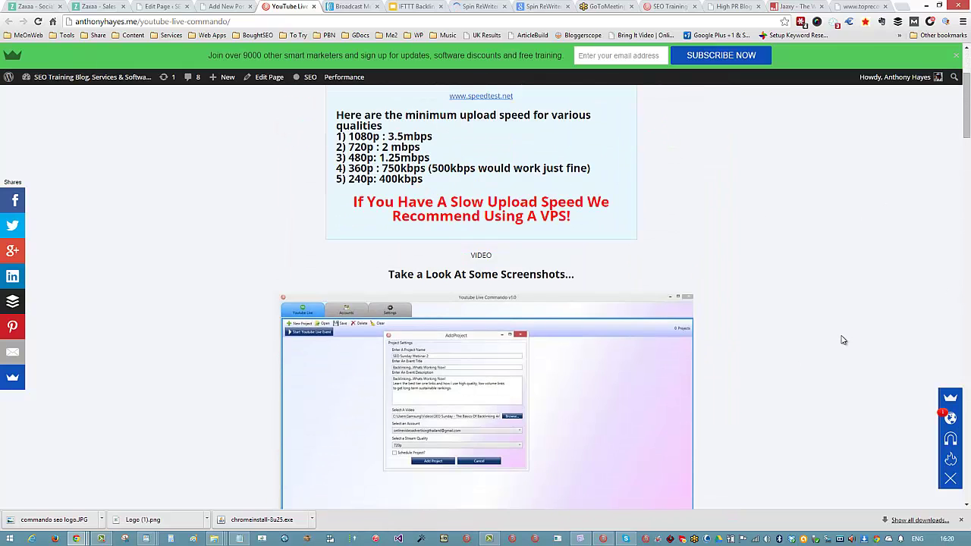
scroll(851, 304, "down", 3)
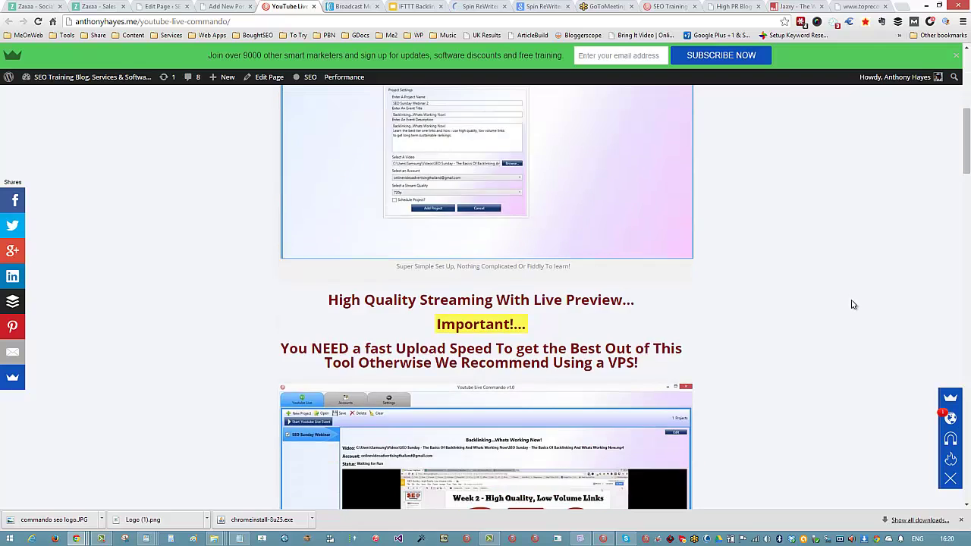
scroll(853, 304, "up", 2)
scroll(854, 304, "down", 2)
left_click_drag(968, 154, 968, 199)
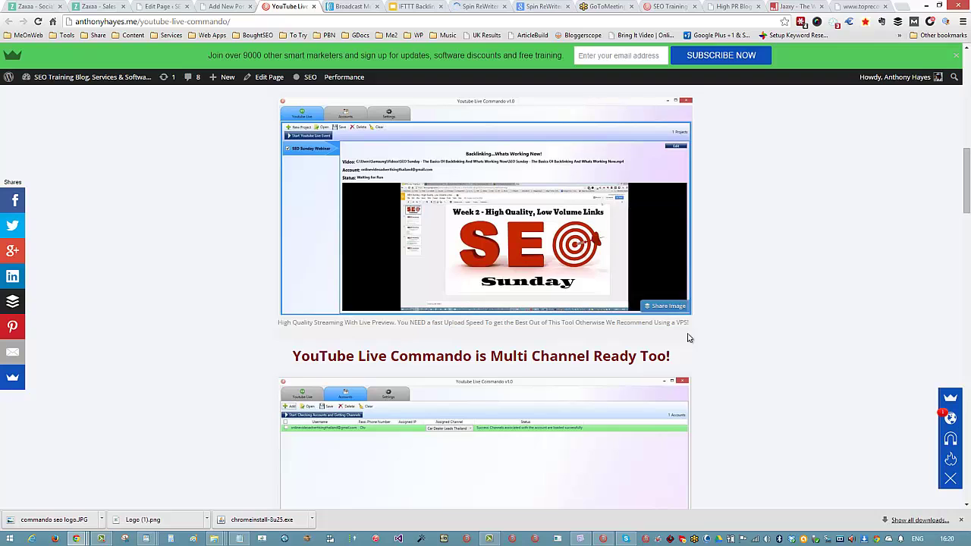
left_click(603, 538)
left_click(214, 29)
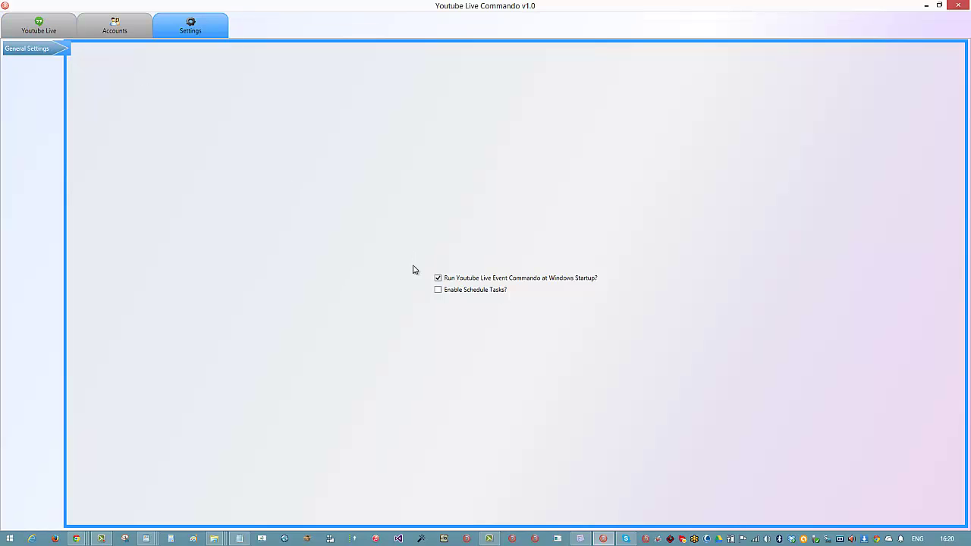
left_click(42, 19)
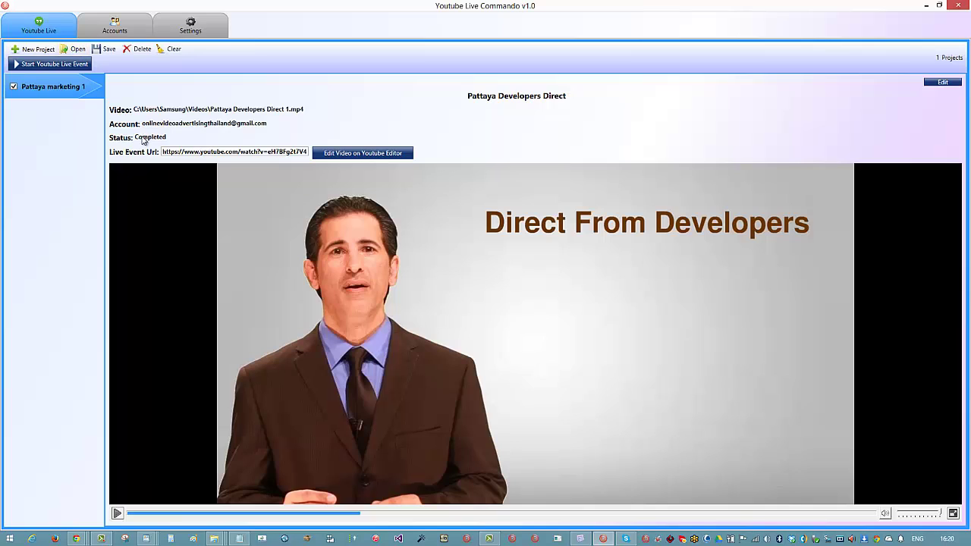
Tick Schedule Project? on a new project form, close it unsaved, and show general settings.
left_click(30, 50)
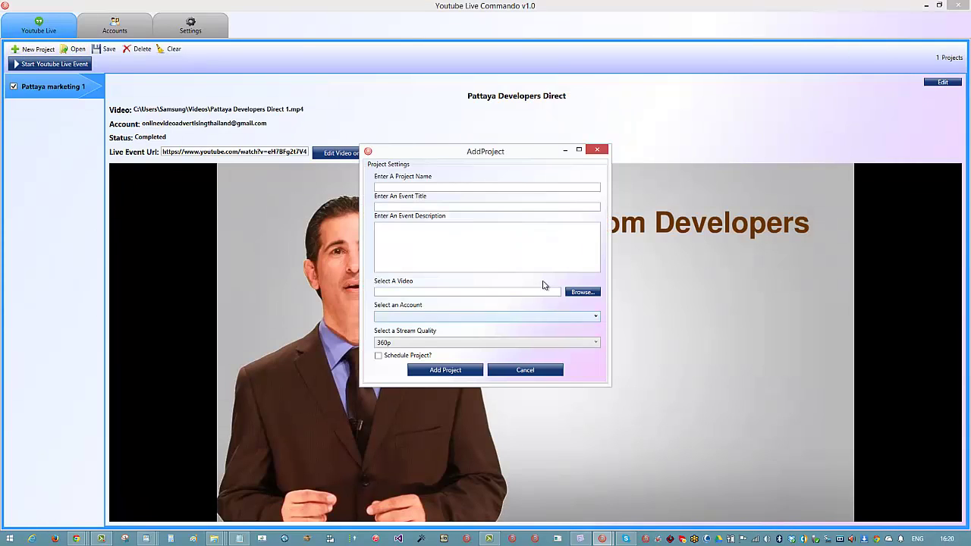
left_click(378, 356)
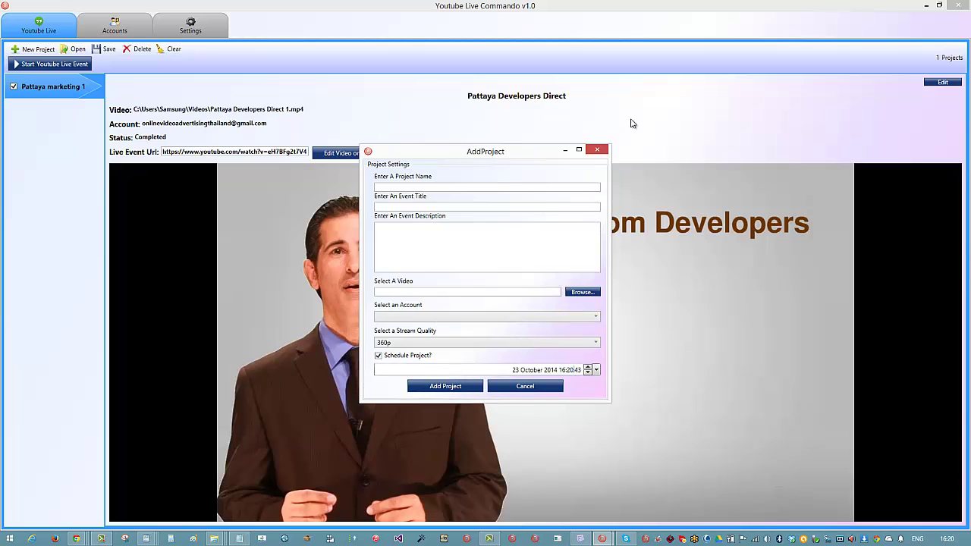
left_click(599, 150)
left_click(182, 25)
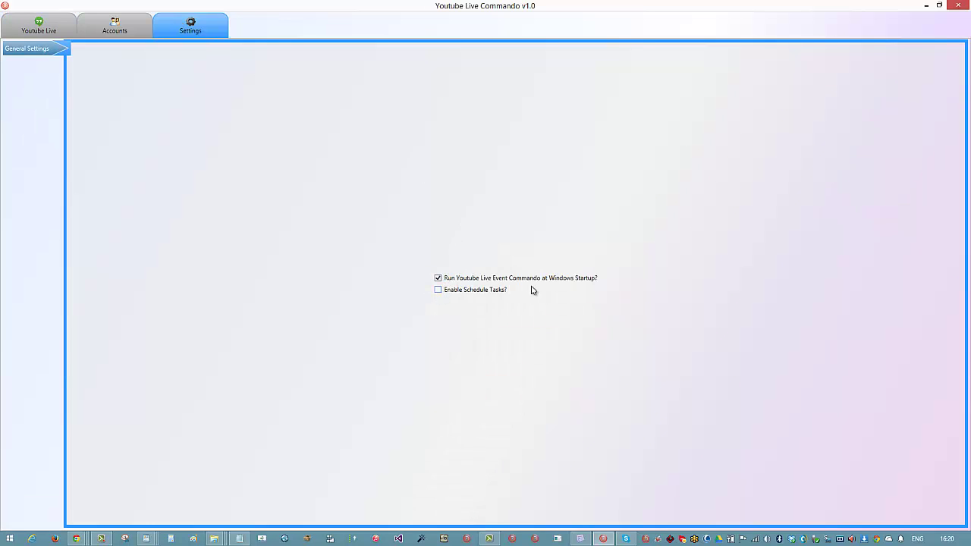
Enter the second Gmail address in the Accounts tab's Add form, add it, and tick it.
left_click(123, 25)
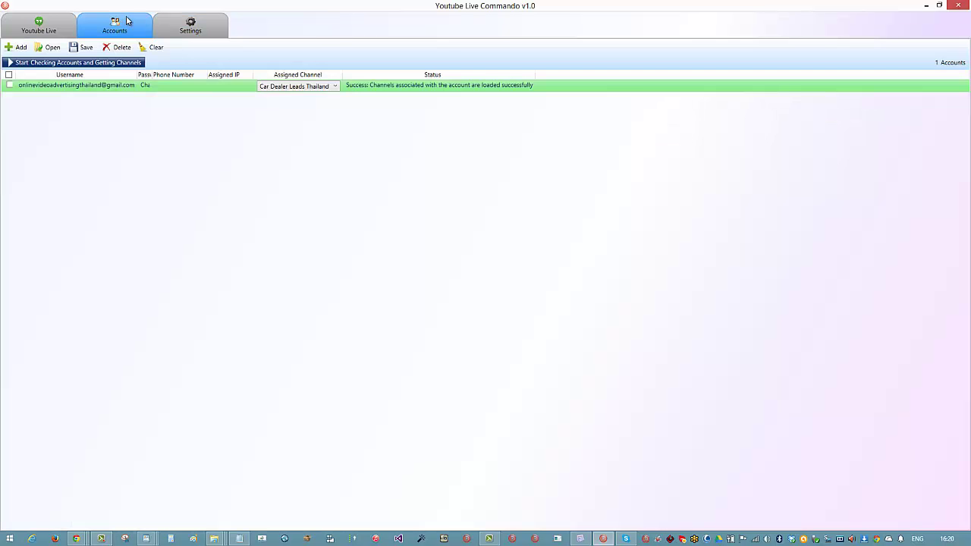
left_click(20, 47)
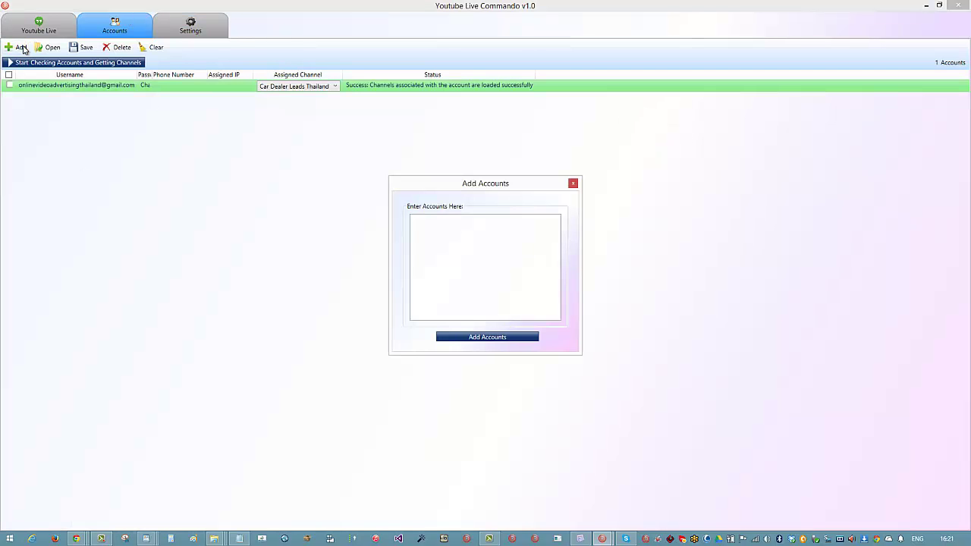
left_click(428, 256)
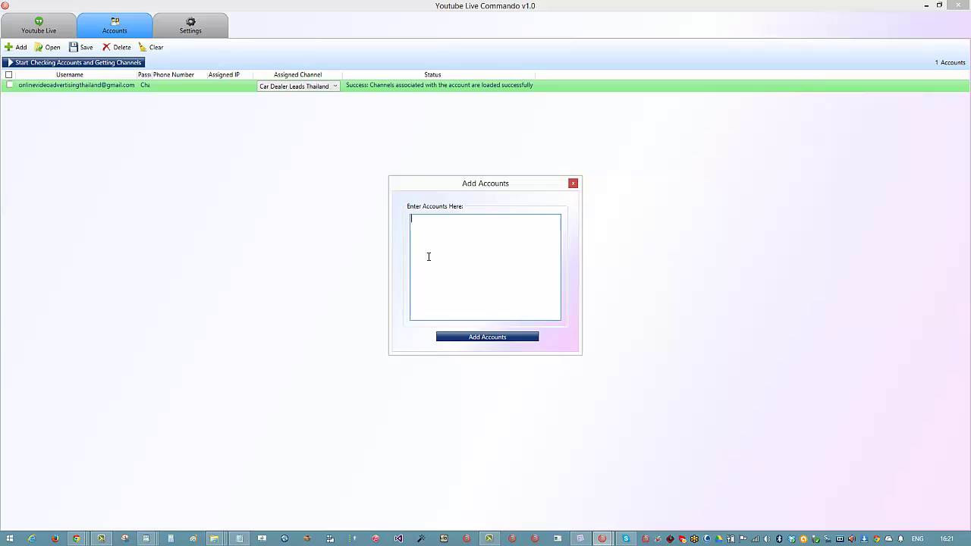
type("yourgam")
type("ilemail@gmail.com:password")
left_click(494, 339)
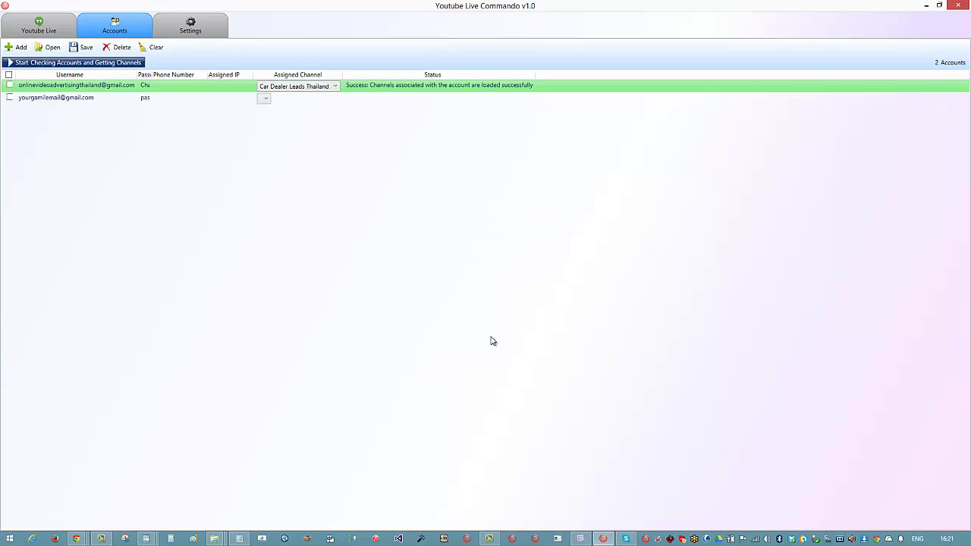
left_click(9, 97)
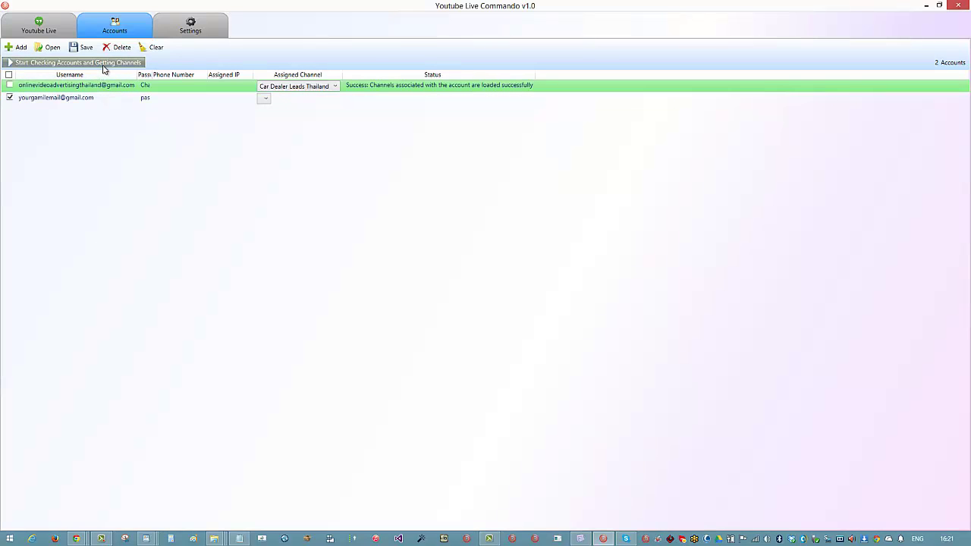
Assign the first account to Online Lead Generation Thailand and return to the Youtube Live projects.
left_click(334, 87)
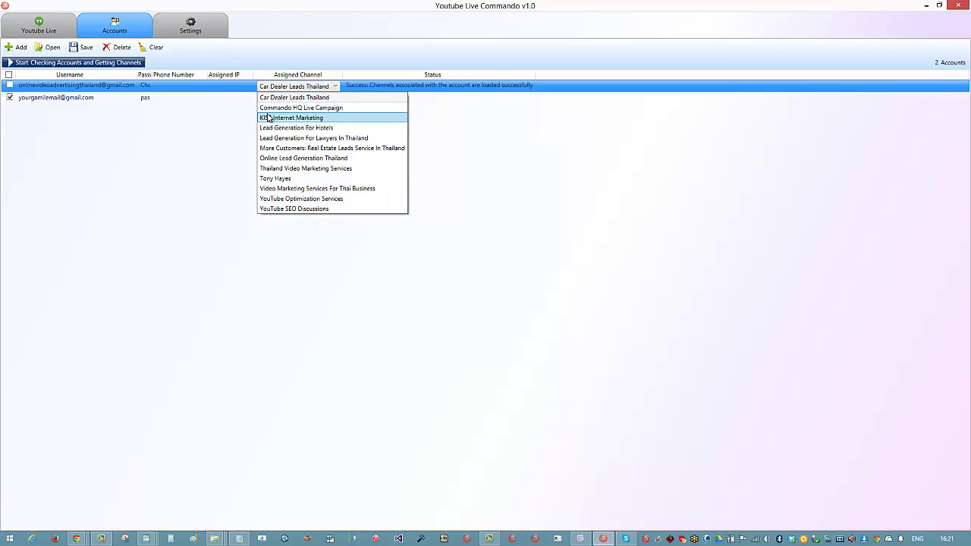
left_click(275, 160)
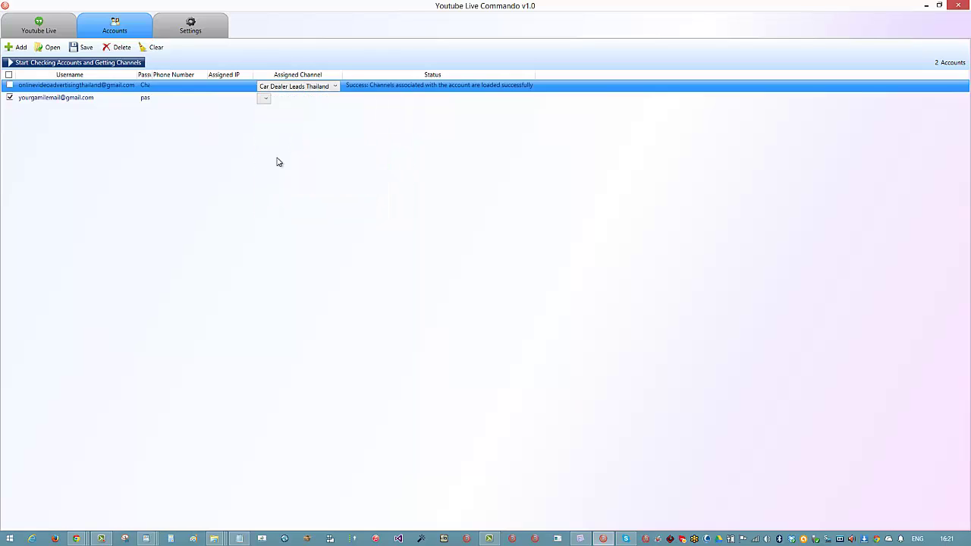
left_click(317, 77)
left_click(28, 35)
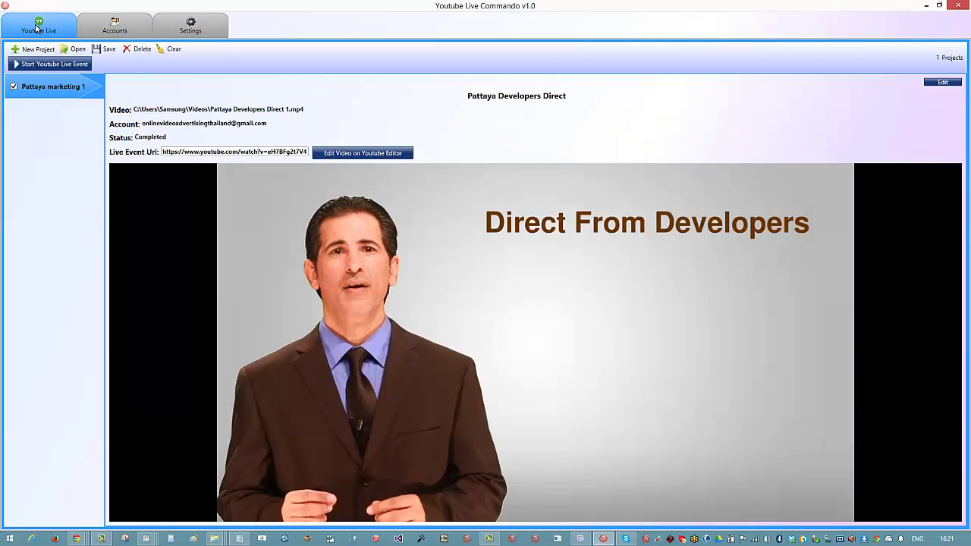
Pick the first account in a new project's account dropdown, cancel, and reopen the Accounts list.
left_click(31, 50)
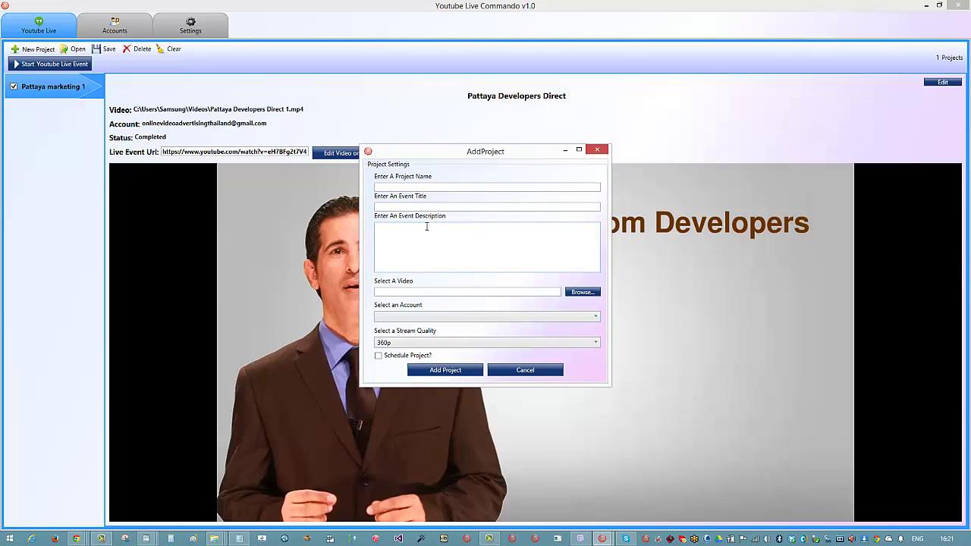
left_click(596, 319)
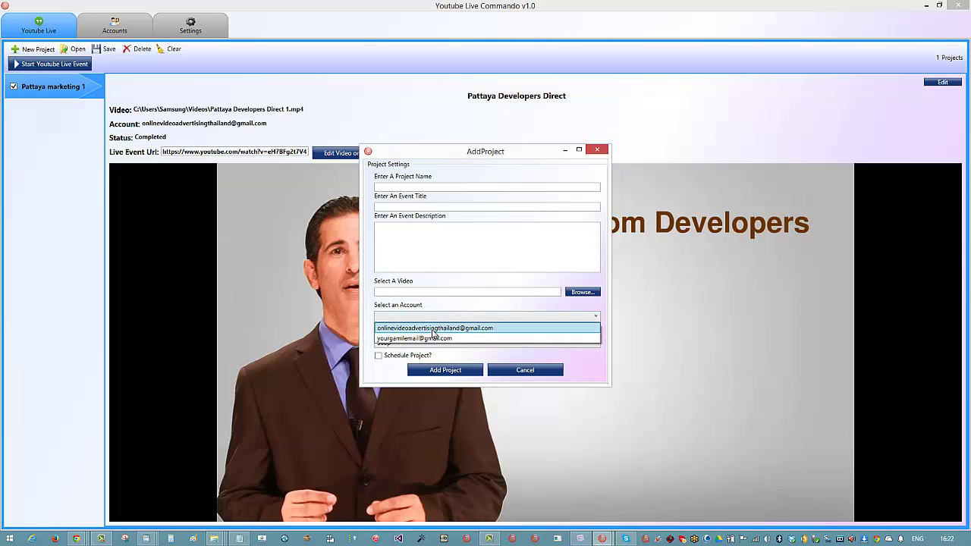
left_click(433, 329)
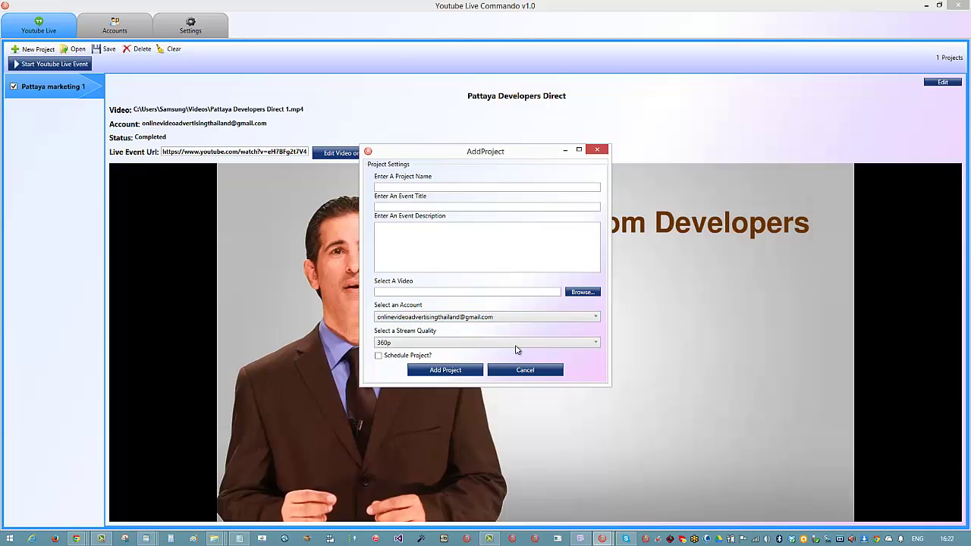
left_click(552, 370)
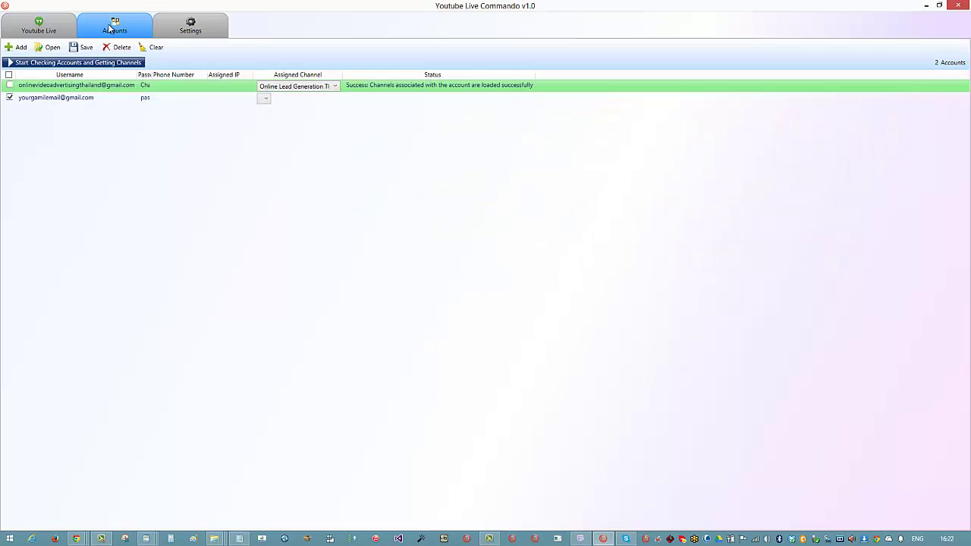
left_click(85, 18)
left_click(329, 87)
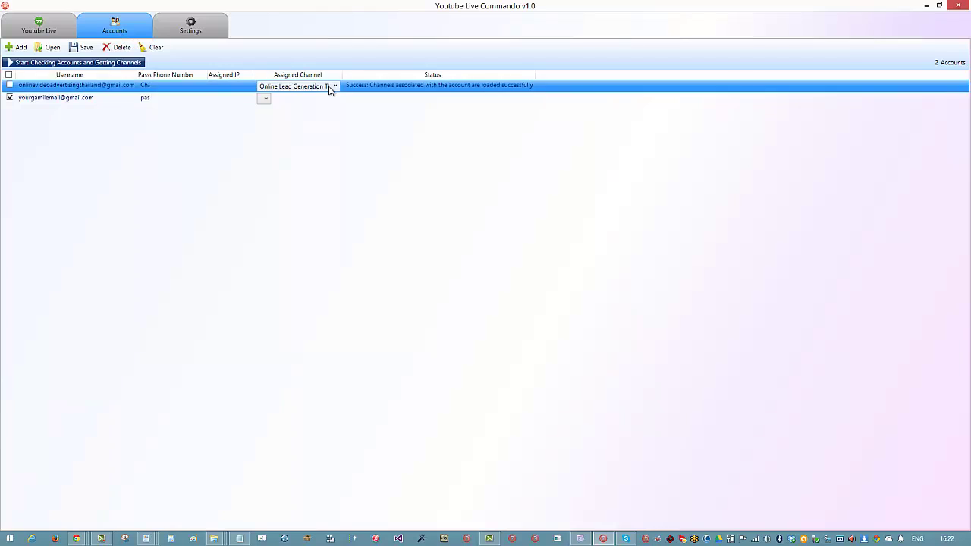
Set the first account to Car Dealer Leads Thailand and delete the selected second account.
left_click(336, 88)
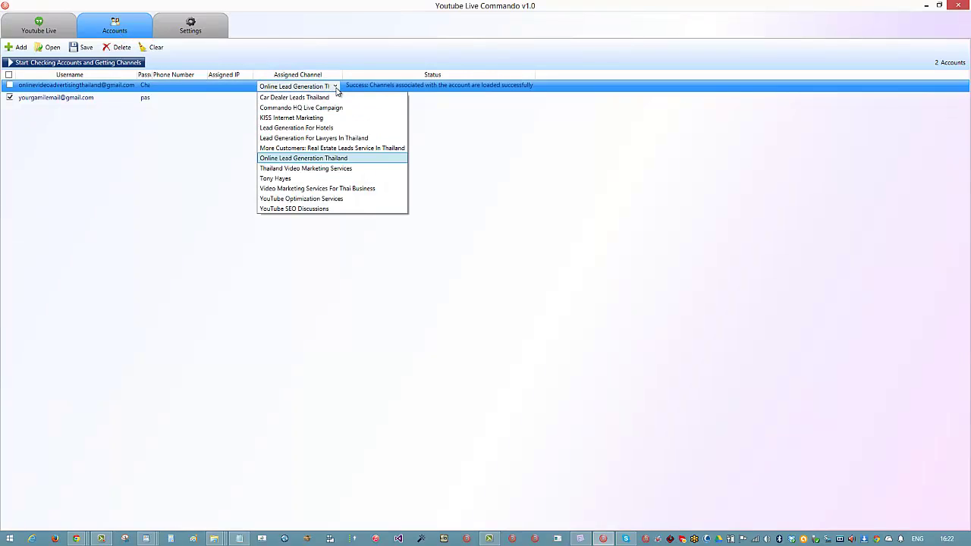
left_click(326, 99)
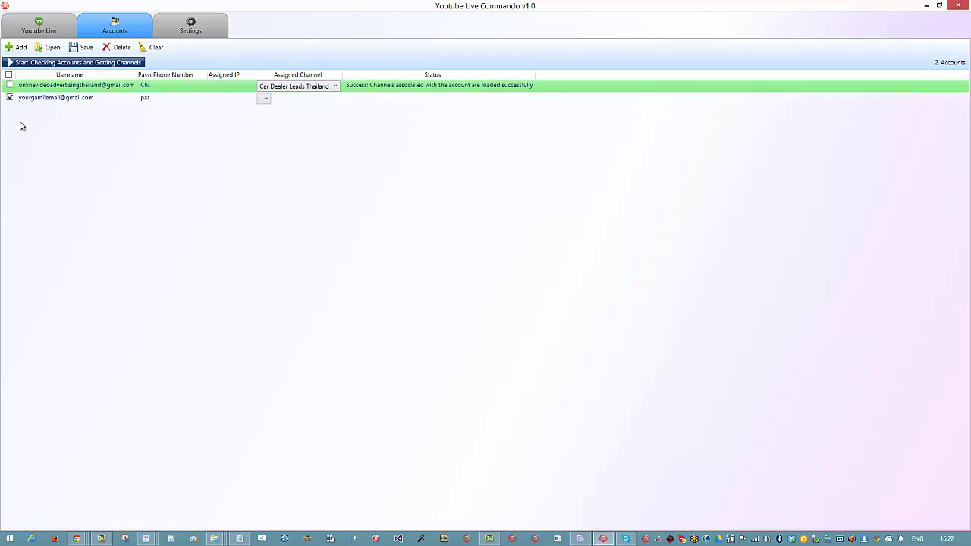
left_click(129, 49)
left_click(160, 56)
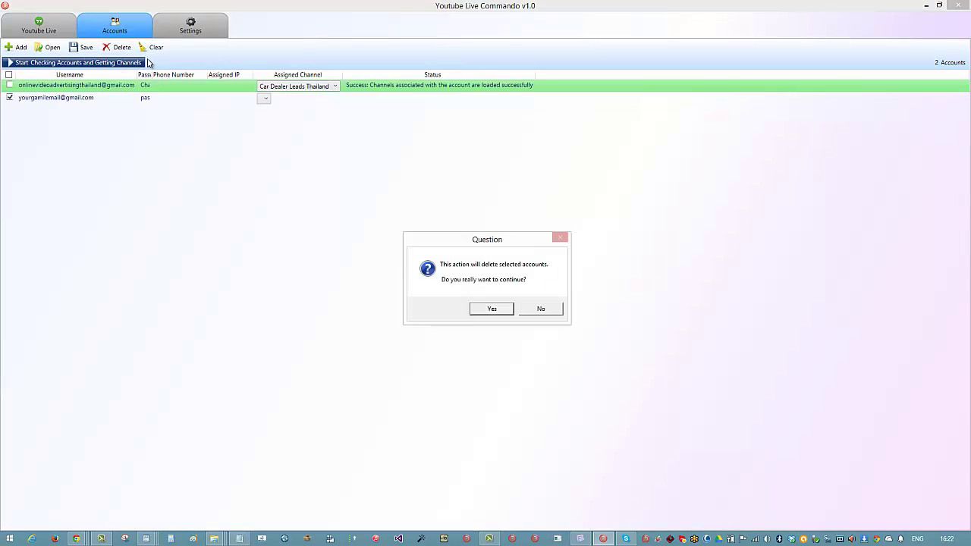
left_click(492, 312)
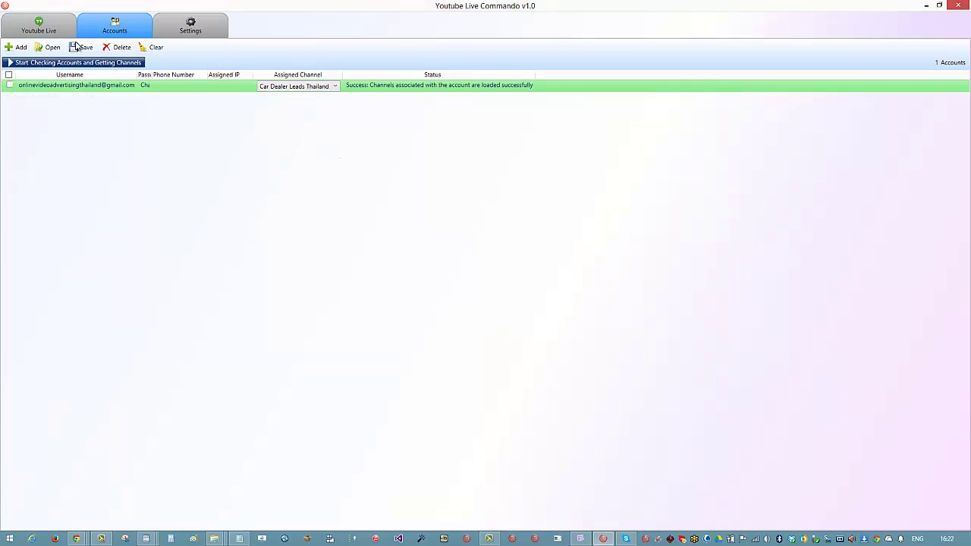
left_click(10, 85)
Create a new folder named 'Accts for YT Live' in the CSV save dialog.
left_click(85, 48)
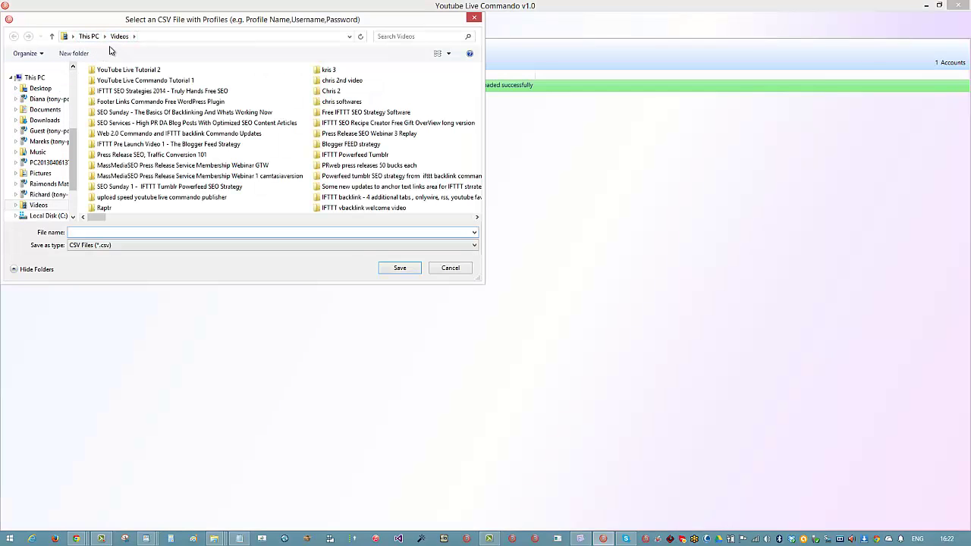
left_click(75, 53)
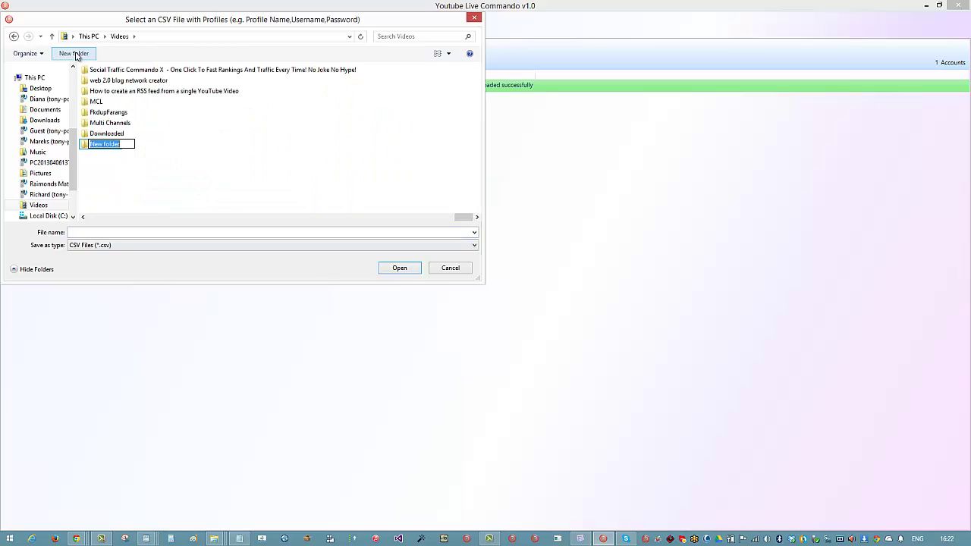
type("AScctts for YT Live")
left_click(93, 145)
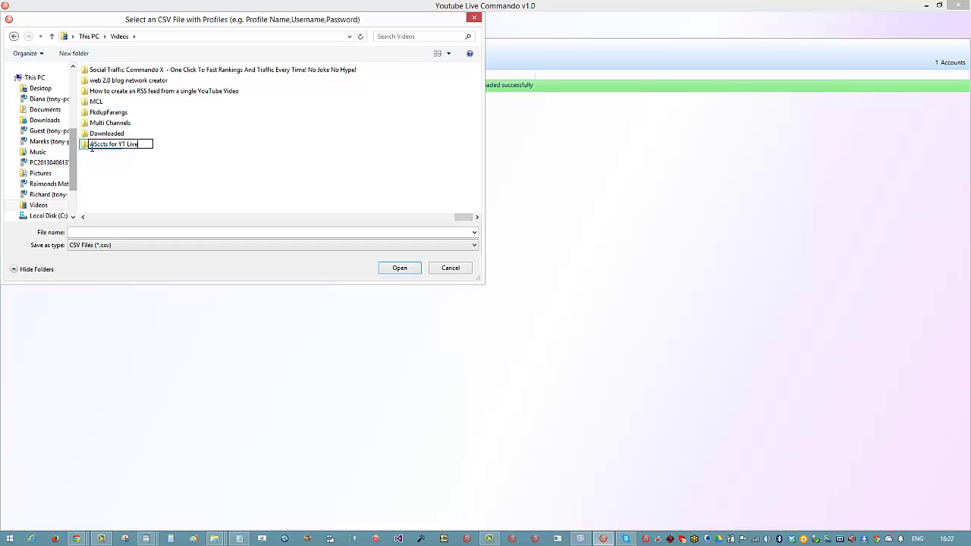
key("Delete")
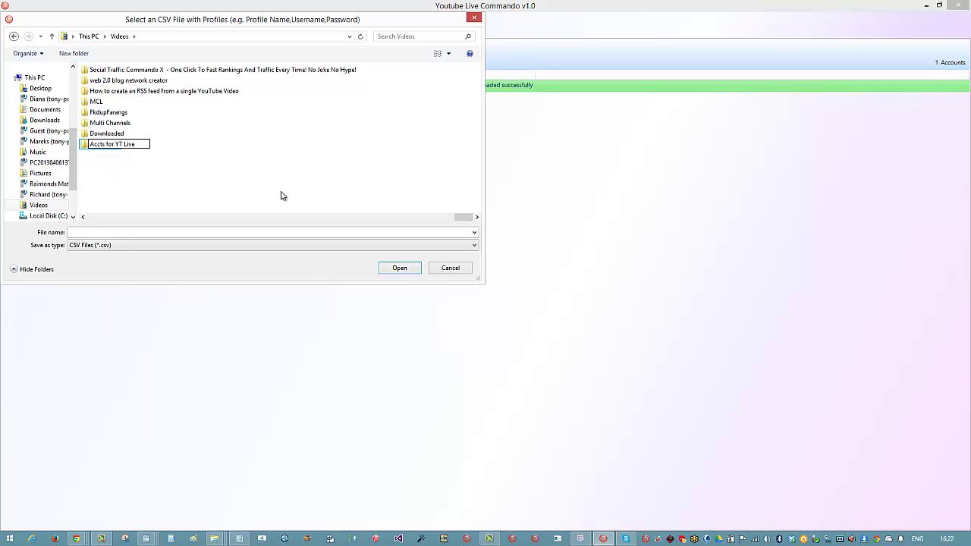
left_click(255, 233)
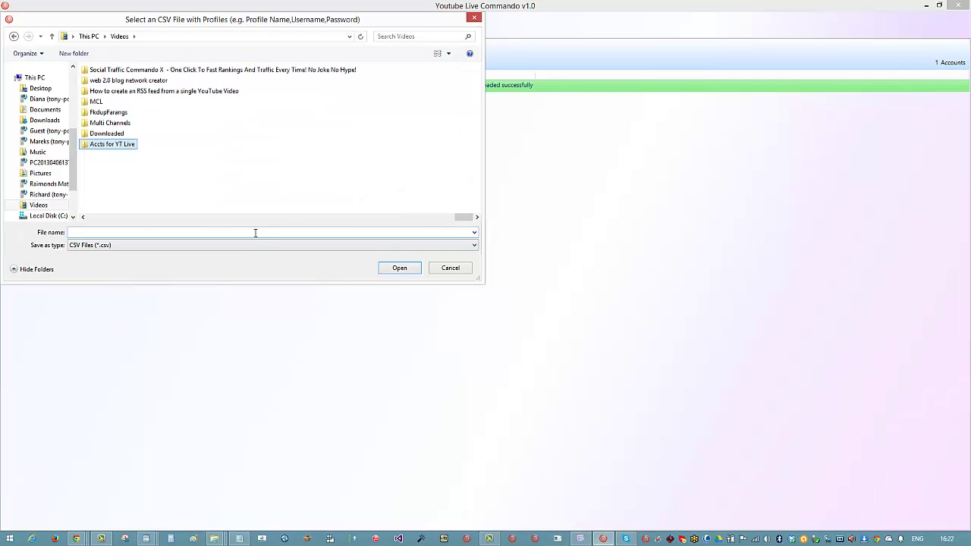
Save the account profiles as the CSV file 'accts'.
left_click(133, 231)
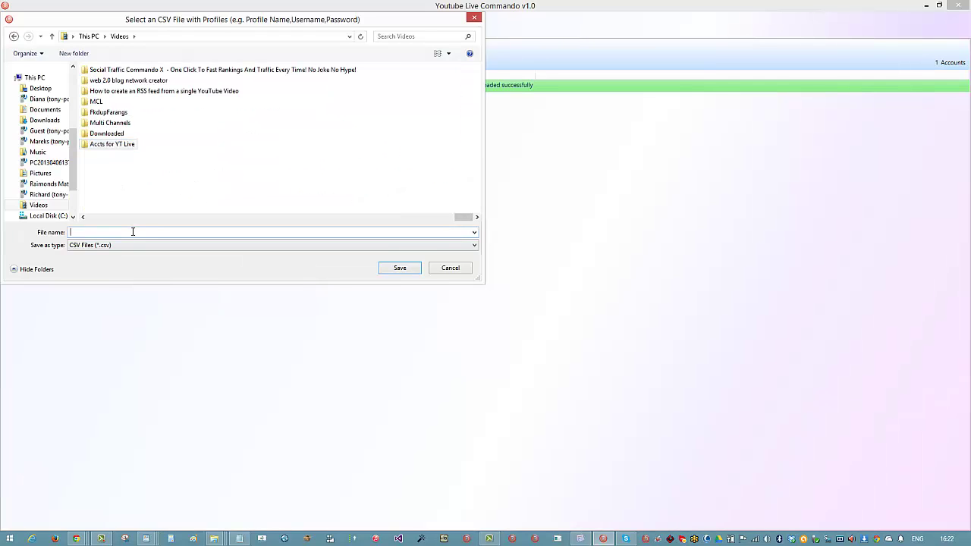
type("accts 1")
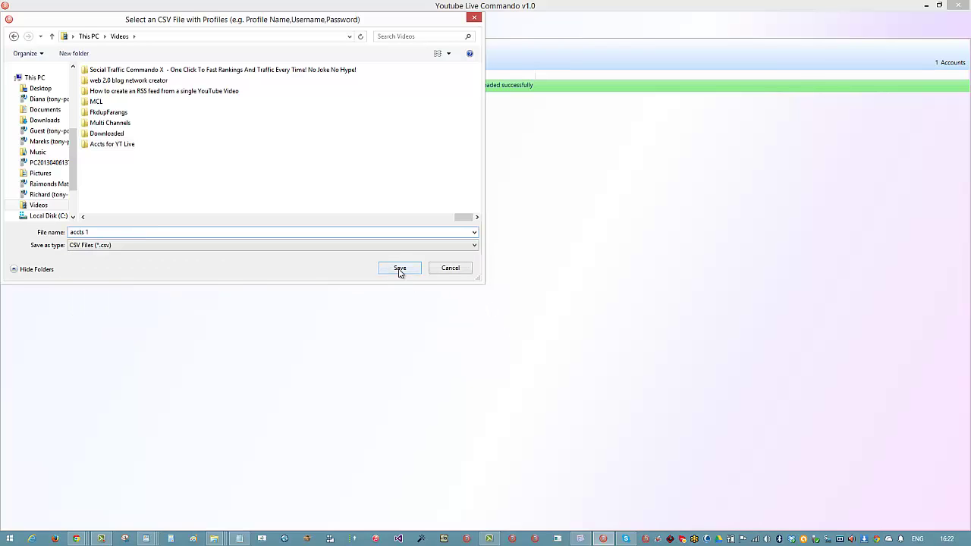
left_click(400, 268)
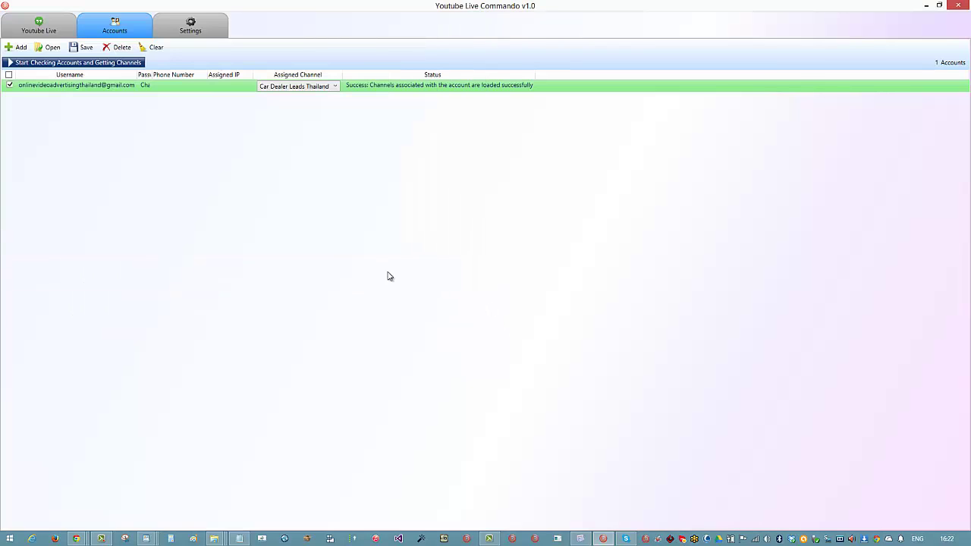
left_click(122, 90)
Create a new live event project with the Online Video Ads Agency Thailand video file selected.
left_click(39, 25)
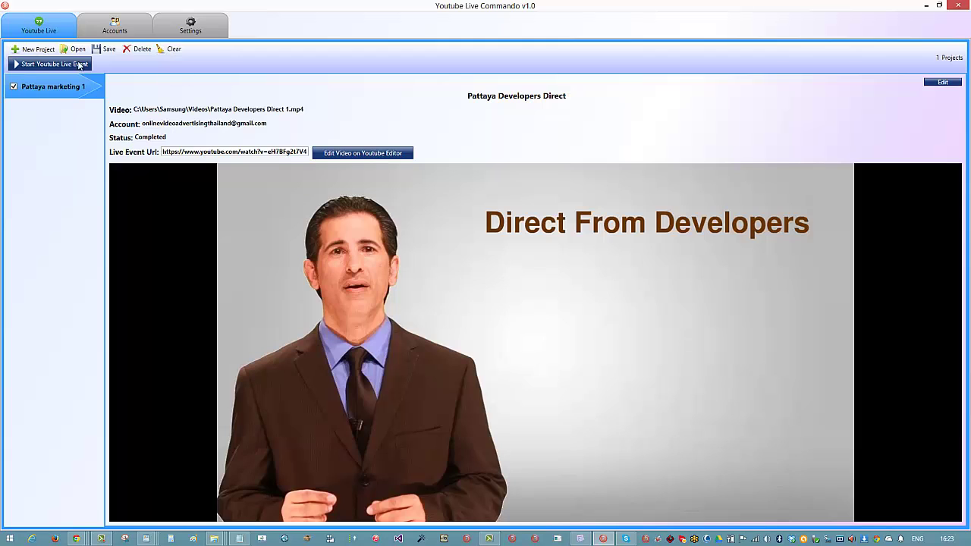
left_click(50, 50)
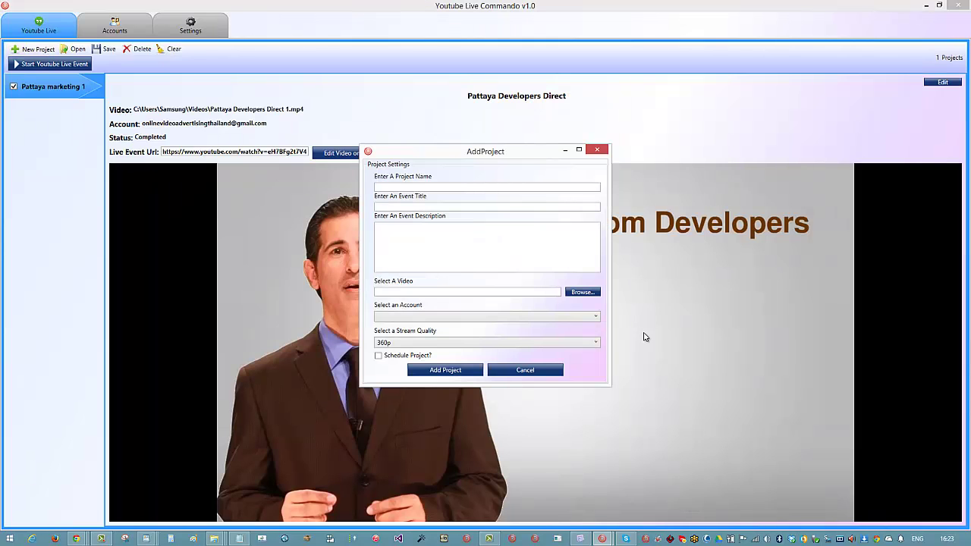
left_click(587, 292)
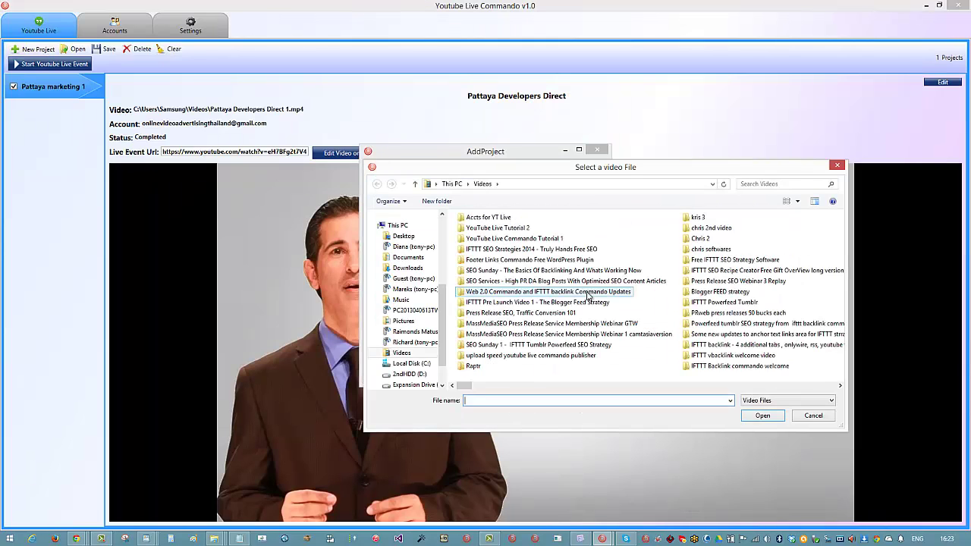
left_click(840, 386)
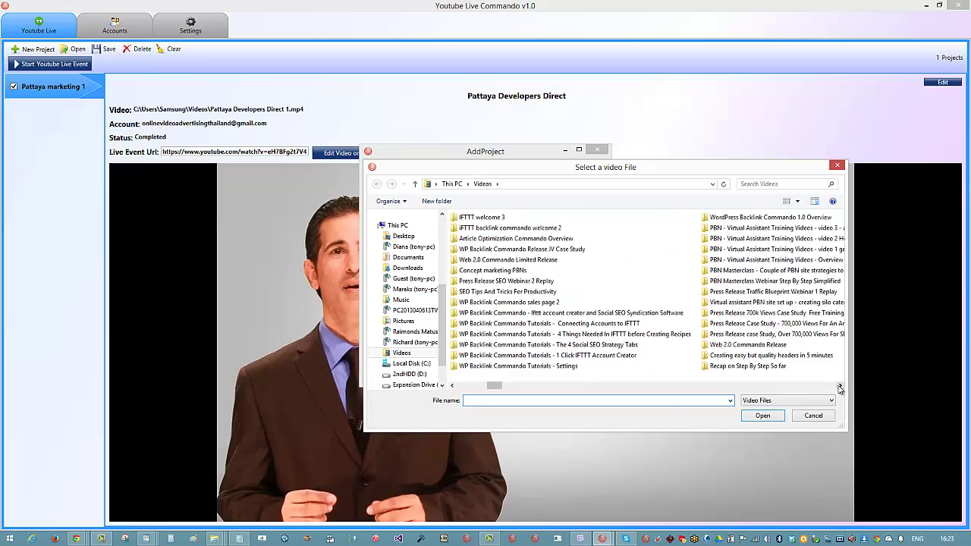
left_click(840, 386)
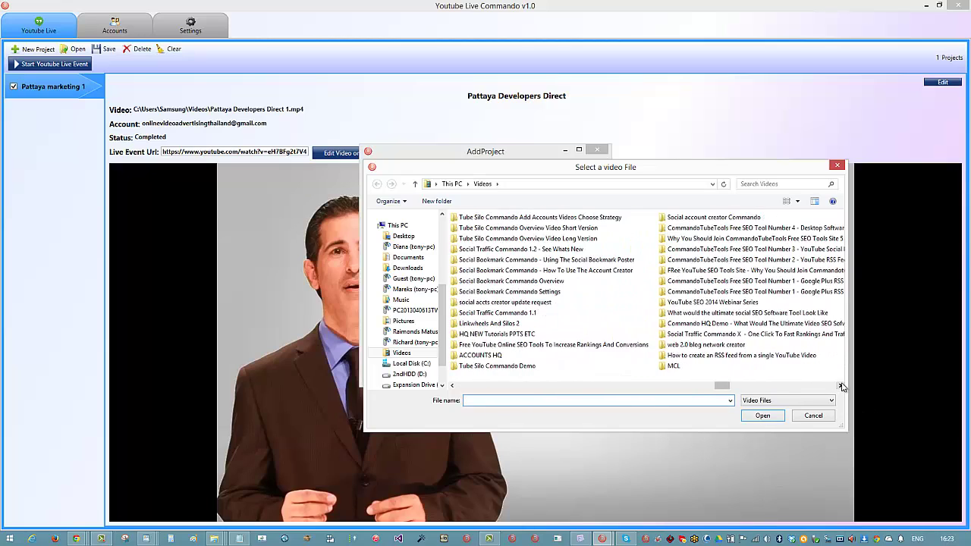
left_click(840, 385)
left_click(583, 250)
left_click(763, 417)
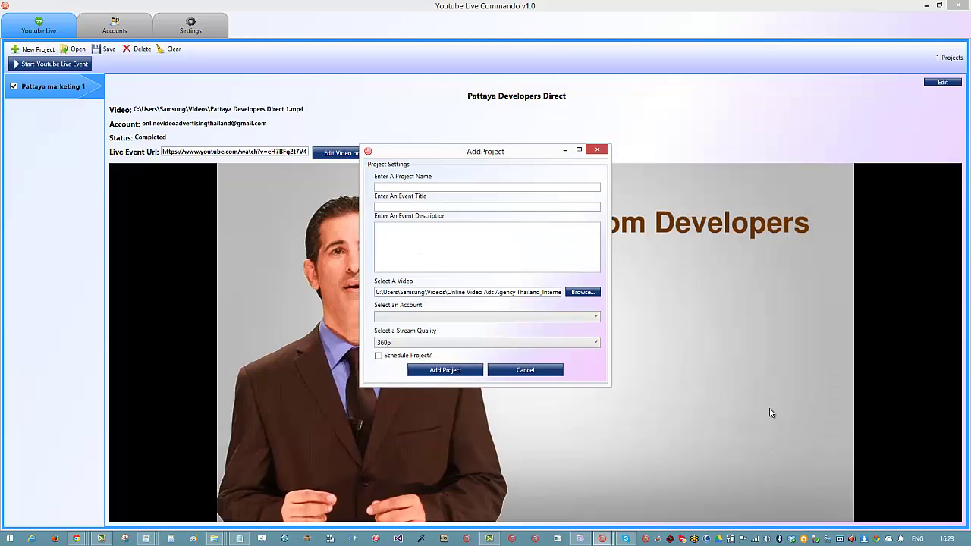
left_click(446, 186)
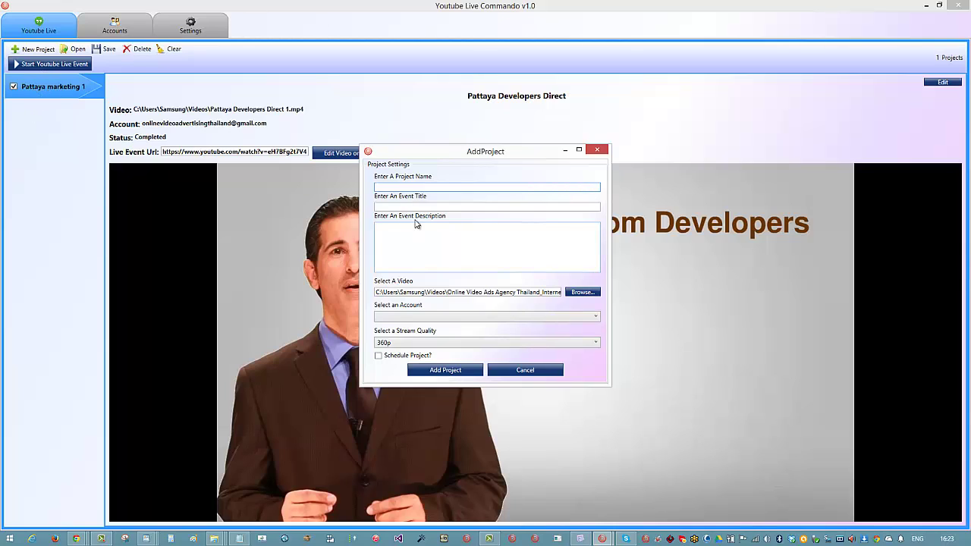
Name the project 'Pattaya Real estate' and copy that name into the Event Title.
type("taya Real estate")
left_click_drag(430, 187, 381, 187)
right_click(393, 190)
left_click(410, 205)
left_click(421, 207)
right_click(421, 207)
left_click(466, 241)
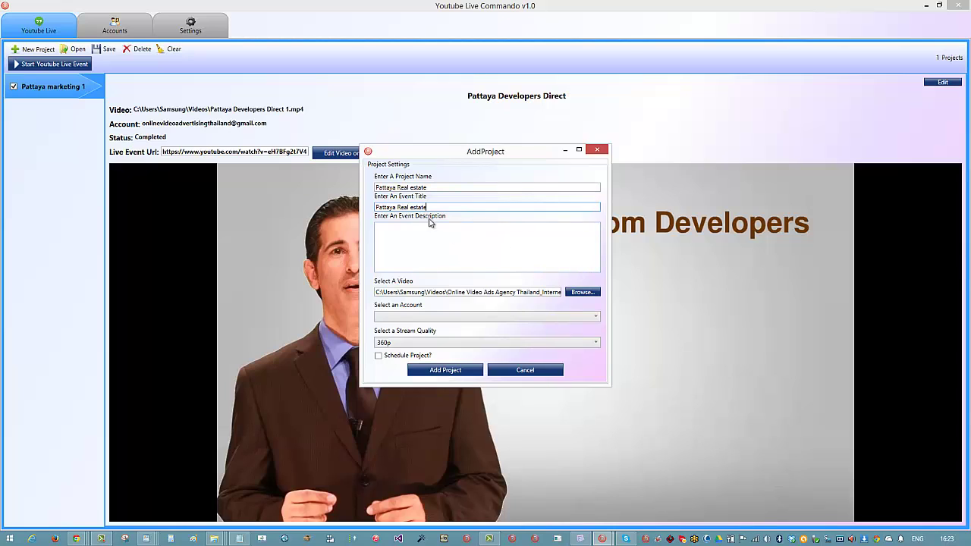
Capitalise 'Estate' and set the Event Description to 'Pattaya Real Estate'.
type("E")
left_click(418, 251)
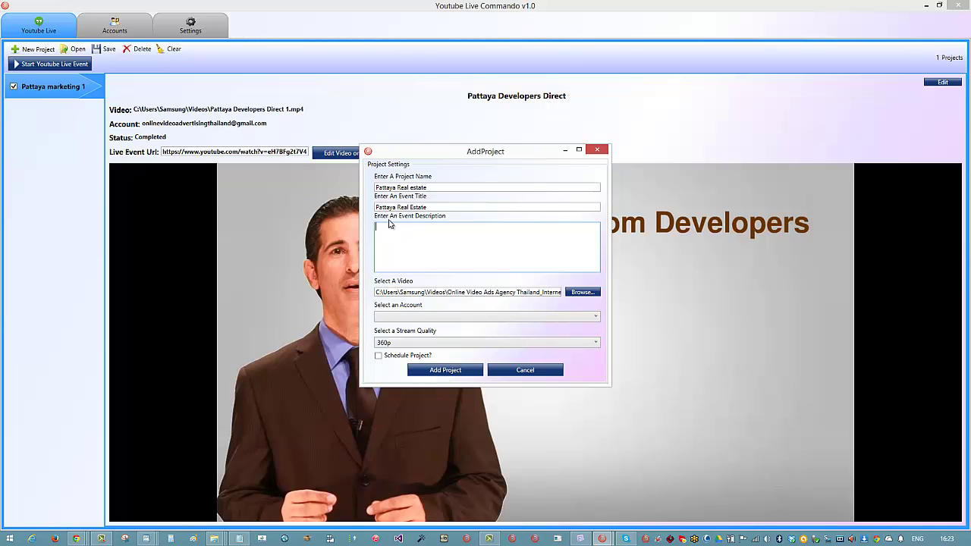
right_click(444, 230)
left_click(470, 261)
left_click(414, 227)
key("BackSpace")
left_click(501, 233)
left_click(595, 317)
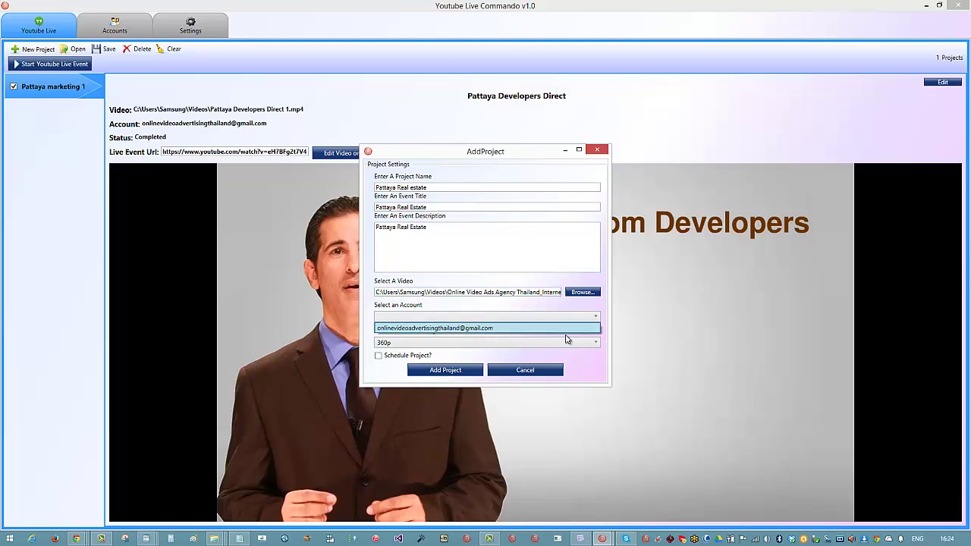
Select the single connected account for the Pattaya Real estate project.
left_click(541, 328)
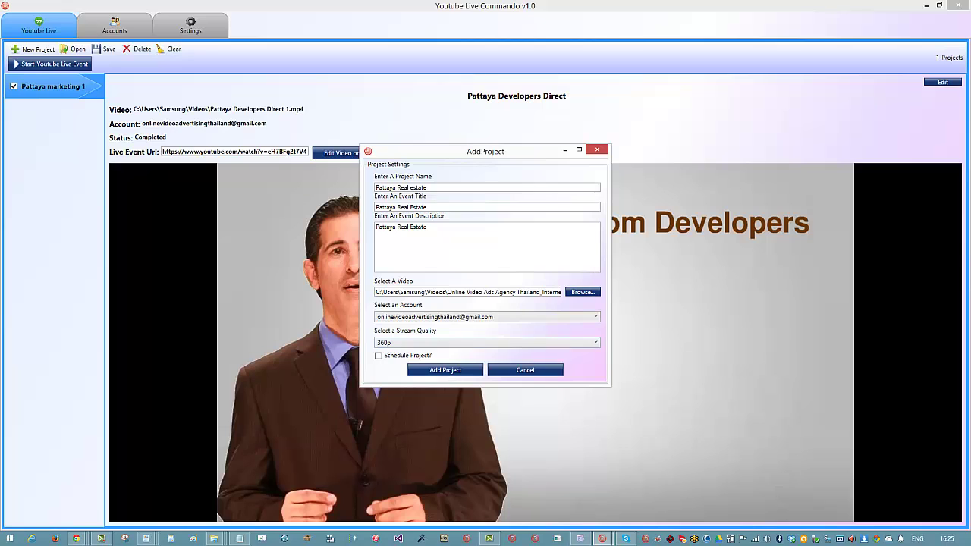
left_click(76, 538)
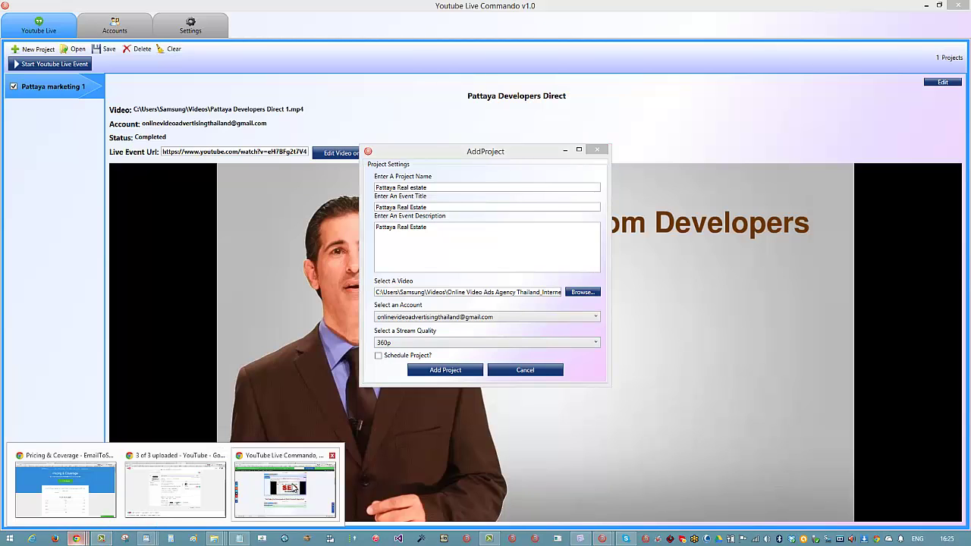
Switch to the YouTube Live Commando sales page in Chrome and highlight its minimum upload speed list.
mouse_move(294, 488)
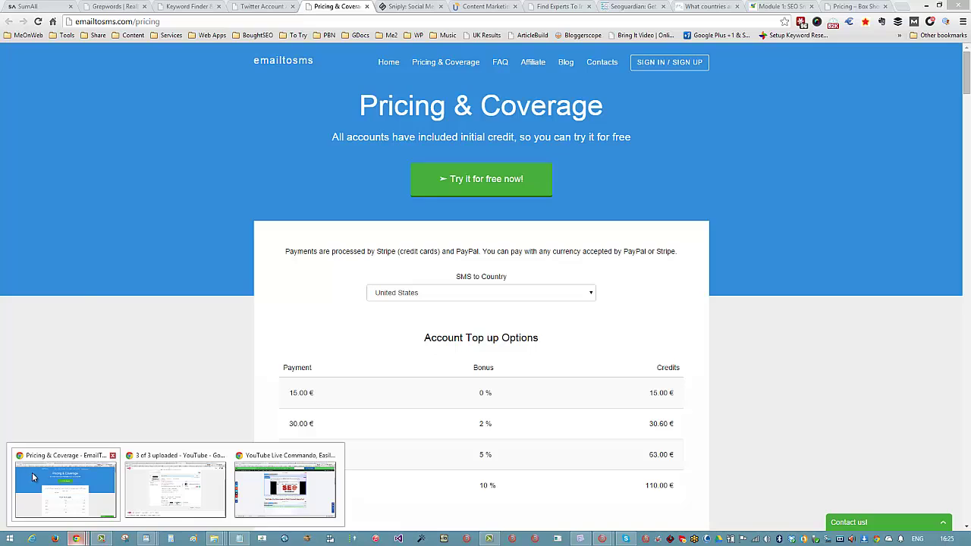
mouse_move(221, 474)
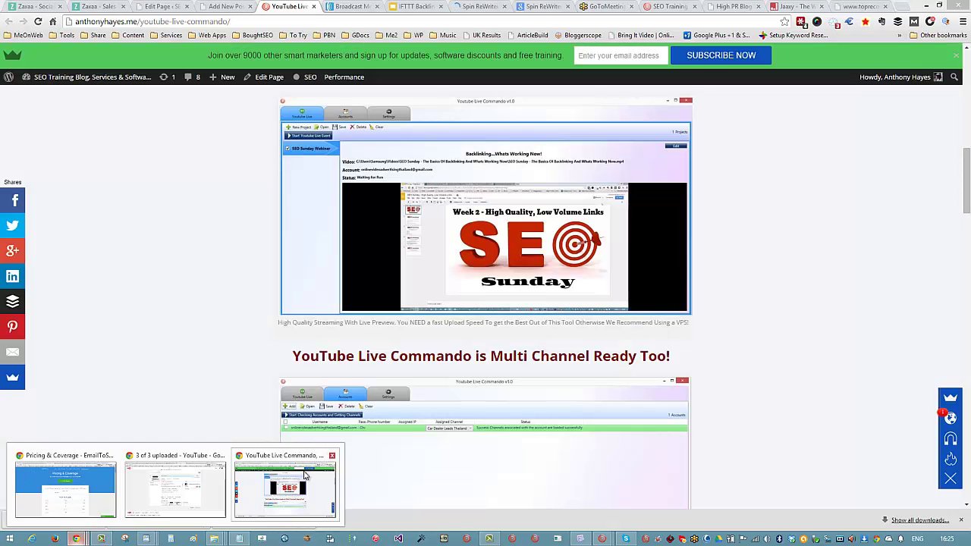
left_click(305, 475)
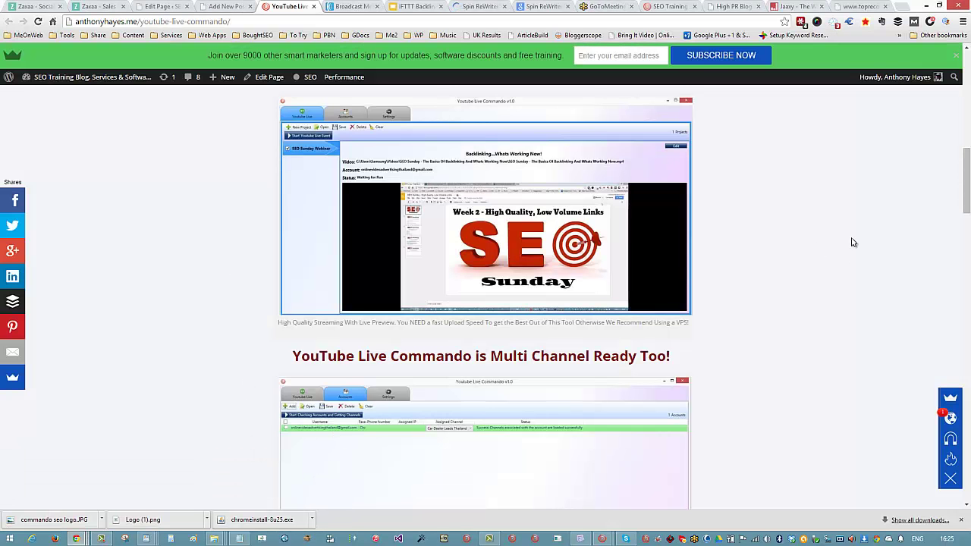
scroll(912, 208, "down", 5)
scroll(912, 209, "up", 1)
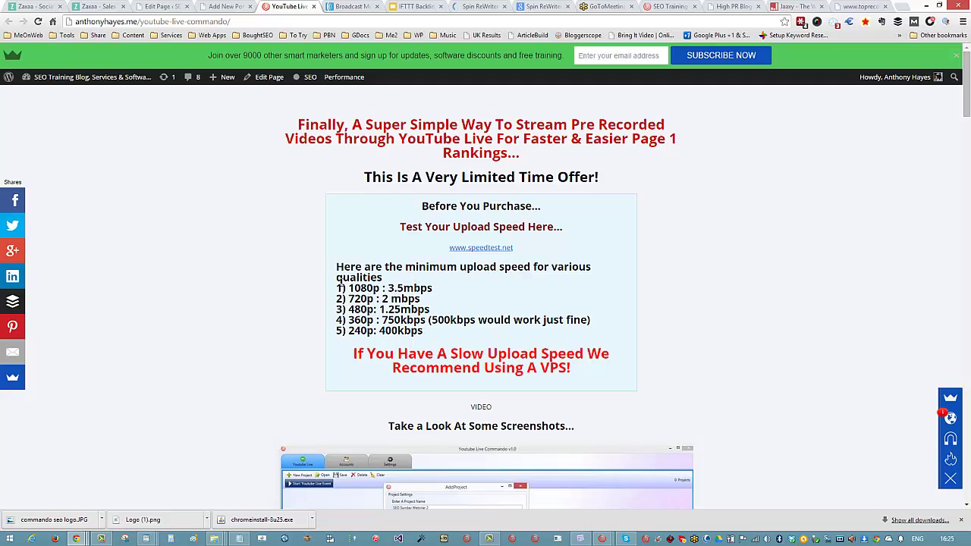
left_click_drag(350, 289, 443, 334)
left_click(483, 293)
Set the stream quality to 240p and add the project to the list.
left_click(924, 6)
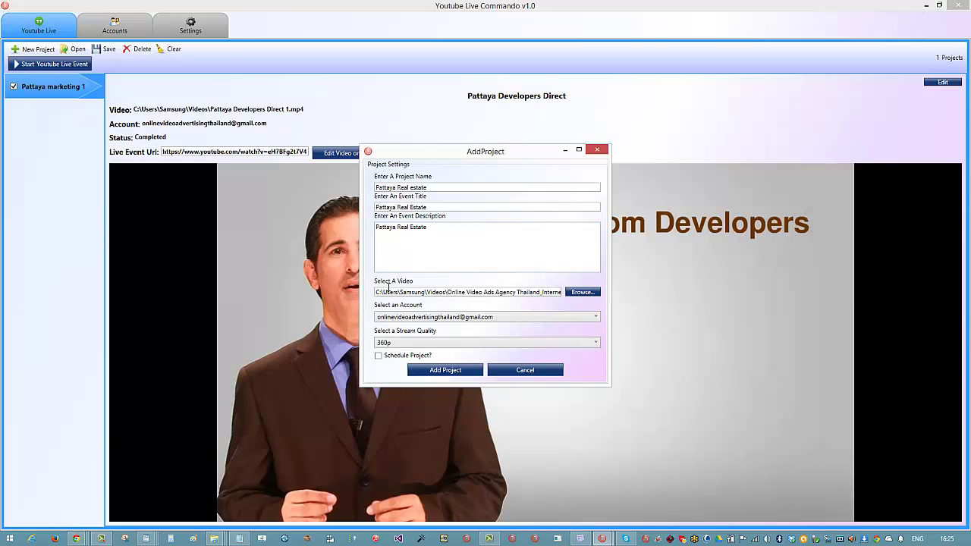
left_click(596, 343)
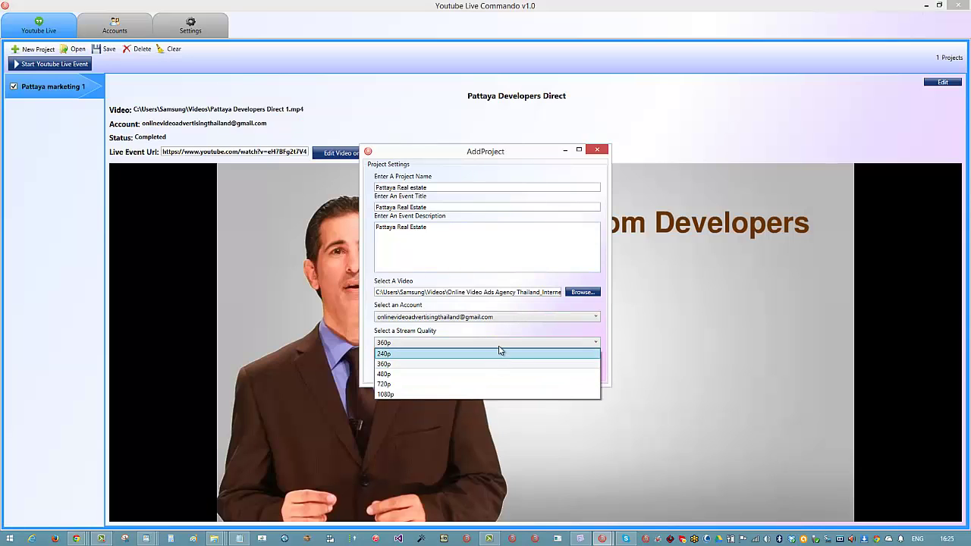
left_click(387, 354)
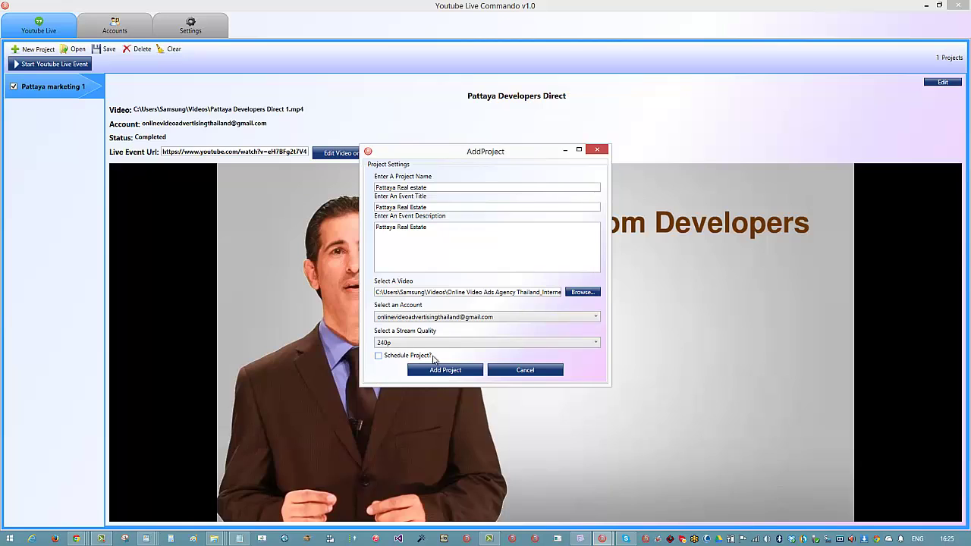
left_click(447, 371)
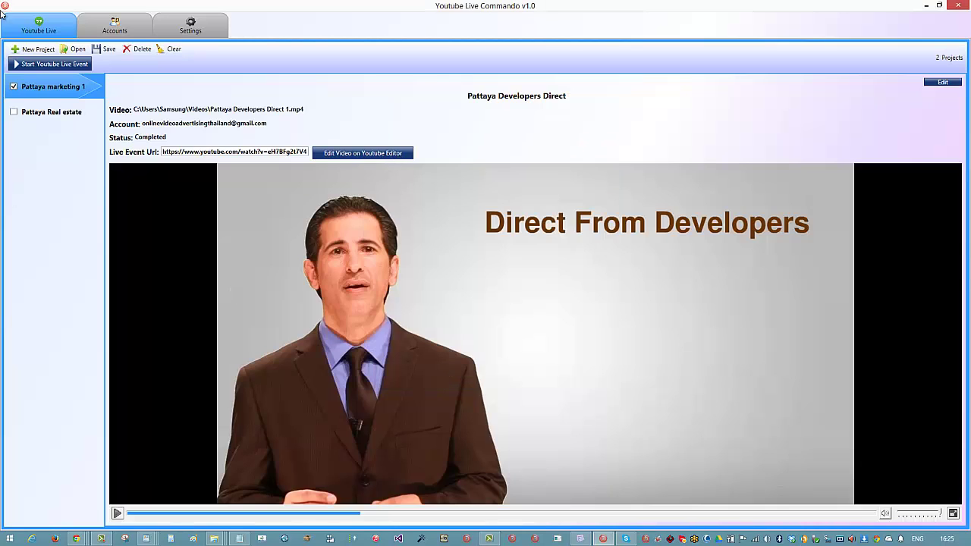
Delete the old Pattaya marketing 1 project from the list.
left_click(14, 112)
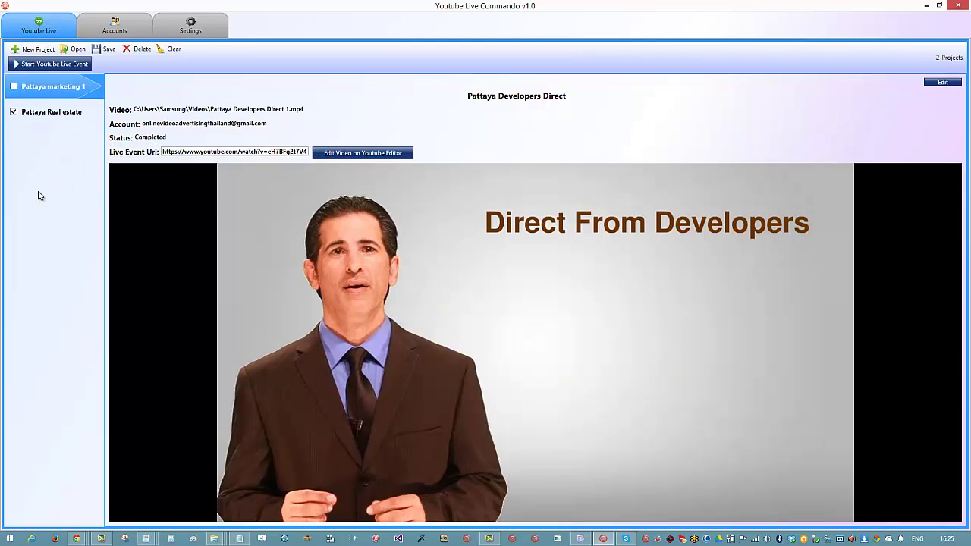
left_click(14, 112)
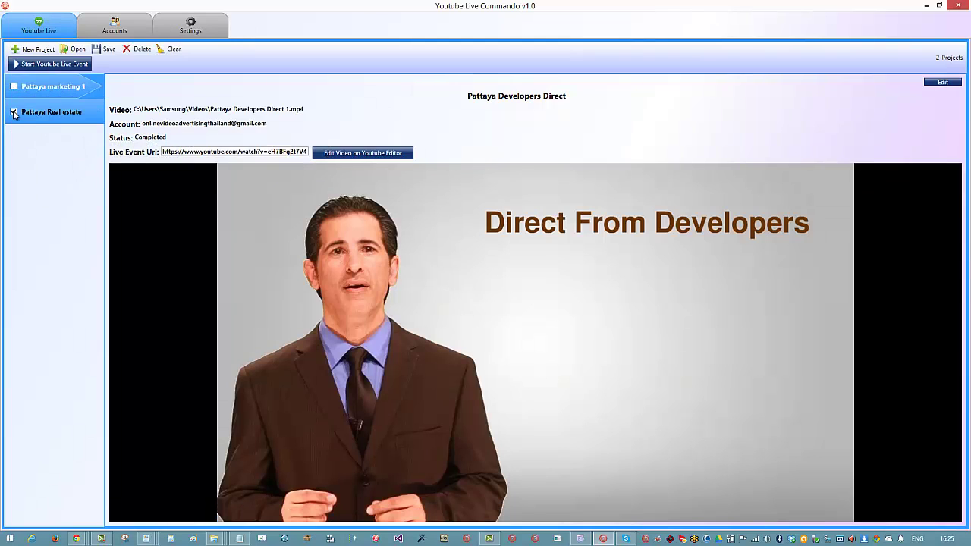
left_click(13, 88)
left_click(139, 49)
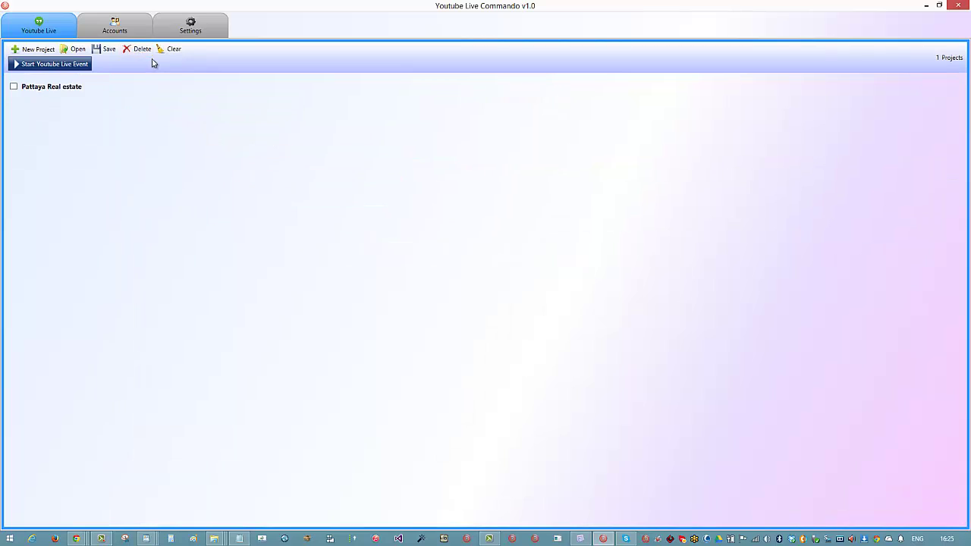
Tick Pattaya Real estate, preview its video, and start its YouTube Live event.
left_click(14, 91)
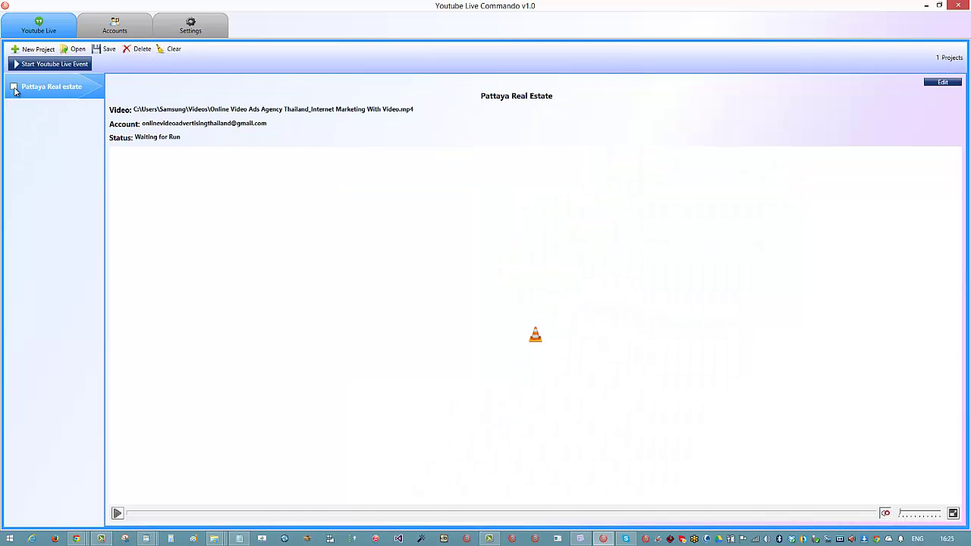
left_click(14, 89)
left_click(118, 514)
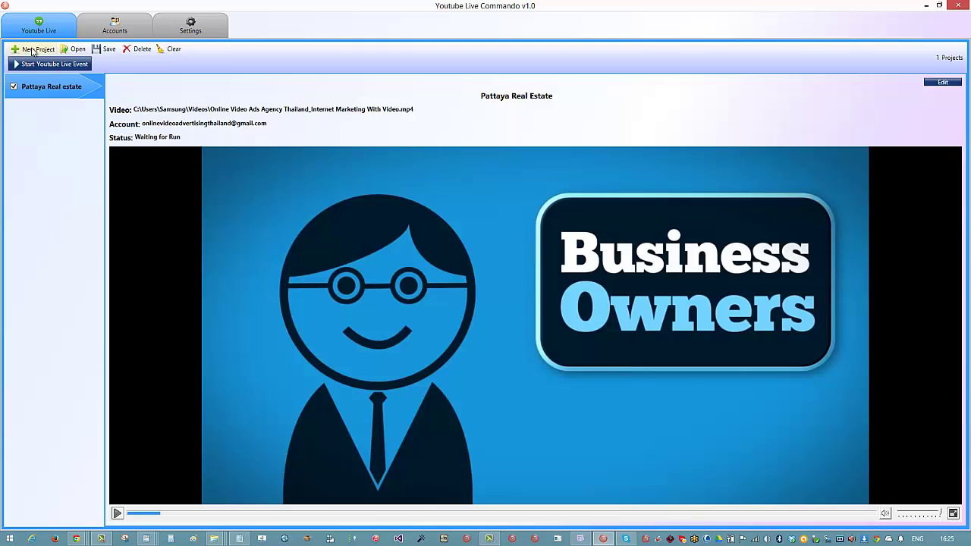
left_click(43, 67)
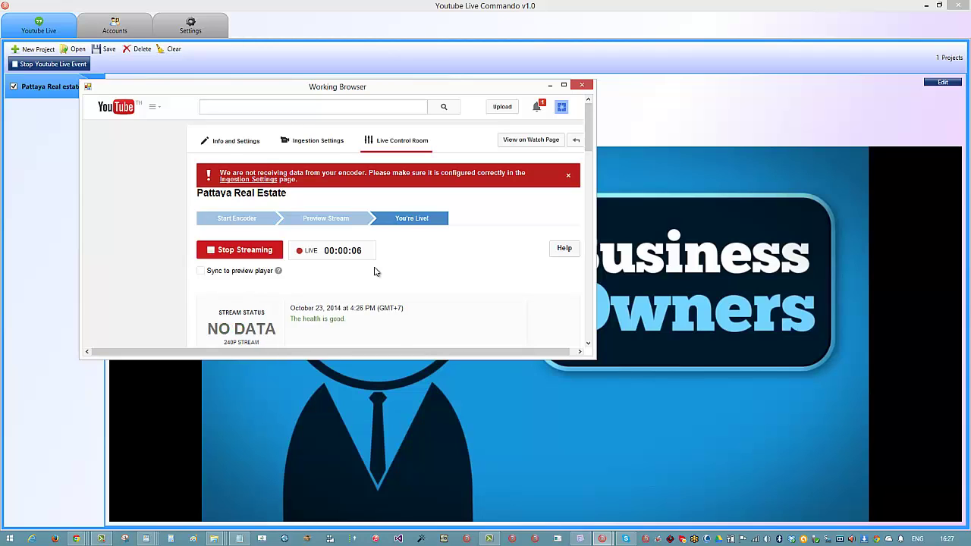
Let the Pattaya Real estate live event stream until its status reads Completed.
mouse_move(435, 418)
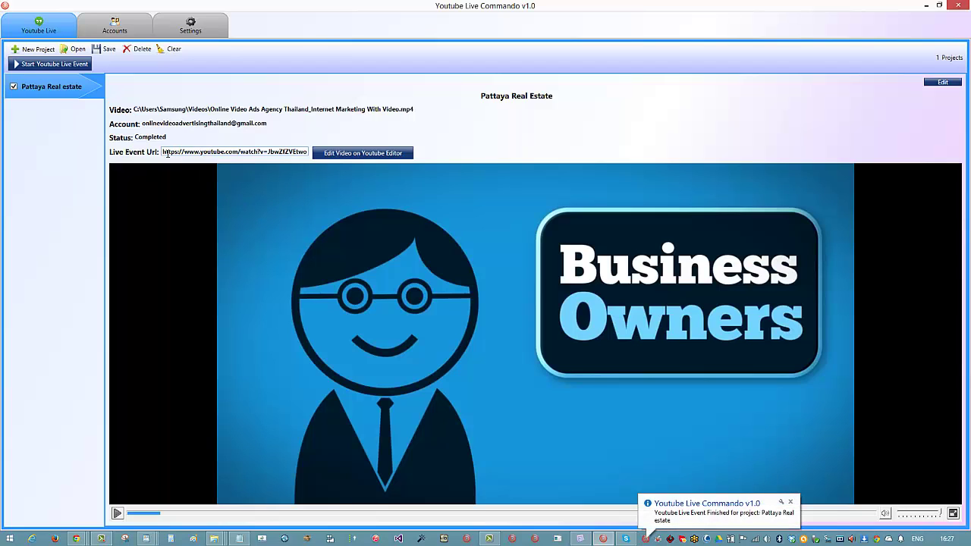
Copy the Live Event Url of the completed Pattaya Real estate event.
left_click_drag(162, 152, 307, 151)
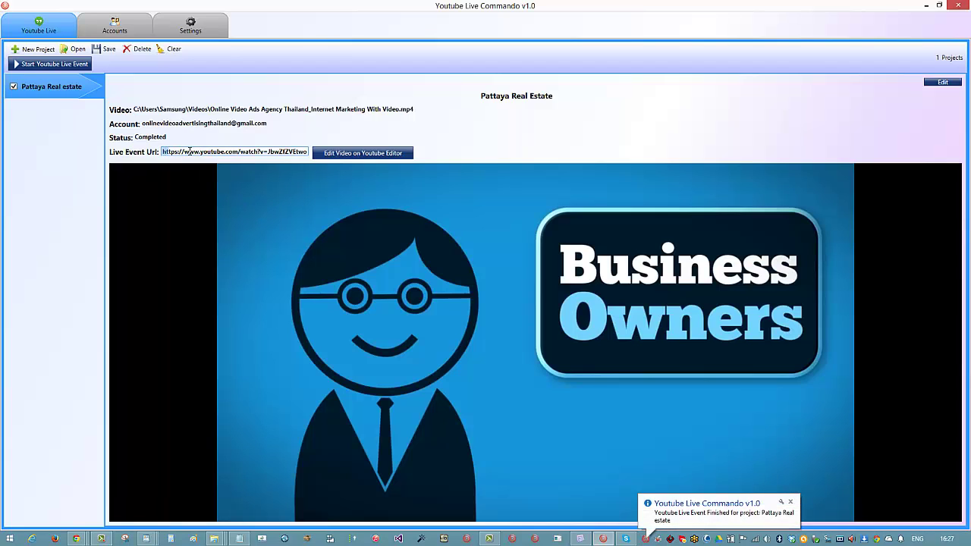
right_click(281, 154)
left_click(305, 171)
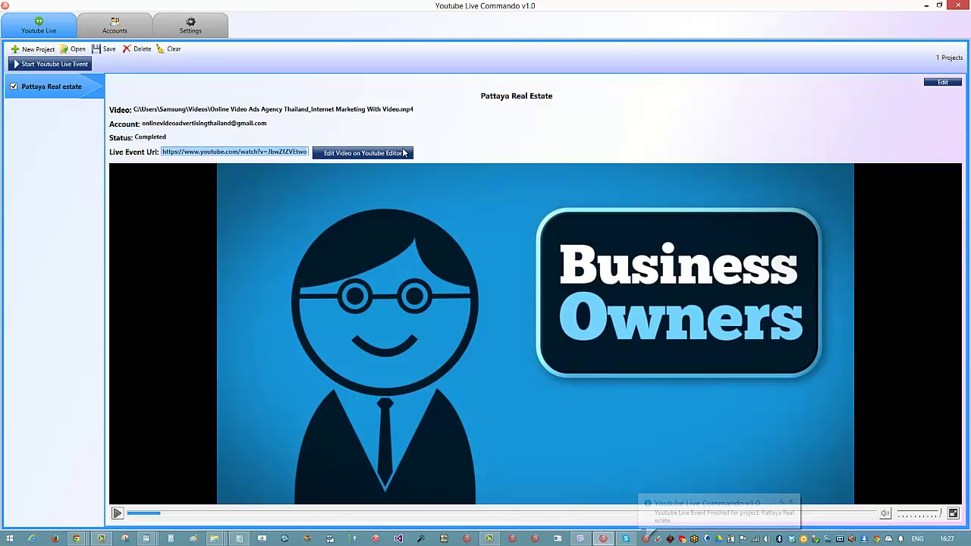
left_click(352, 155)
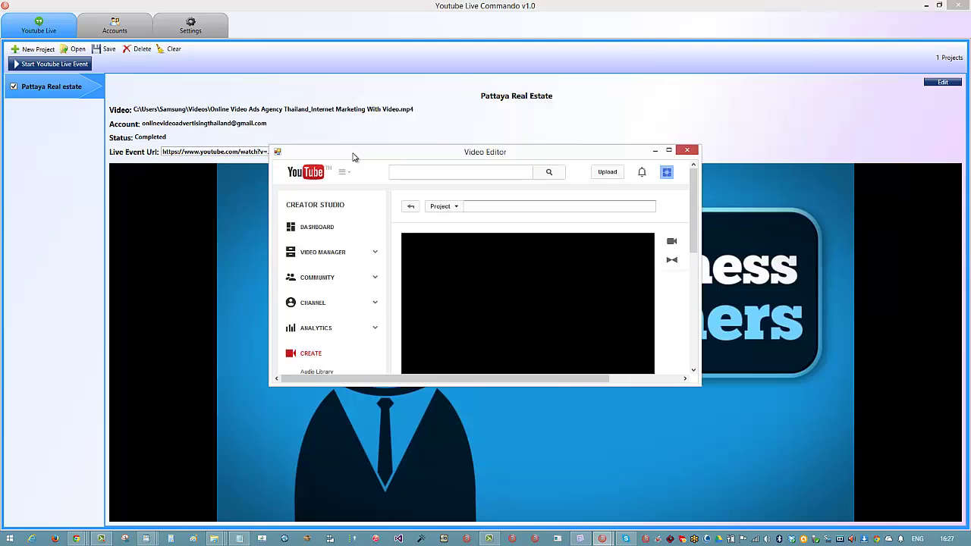
Maximize and close the Video Editor, then publish the pending video changes in Chrome.
left_click(669, 150)
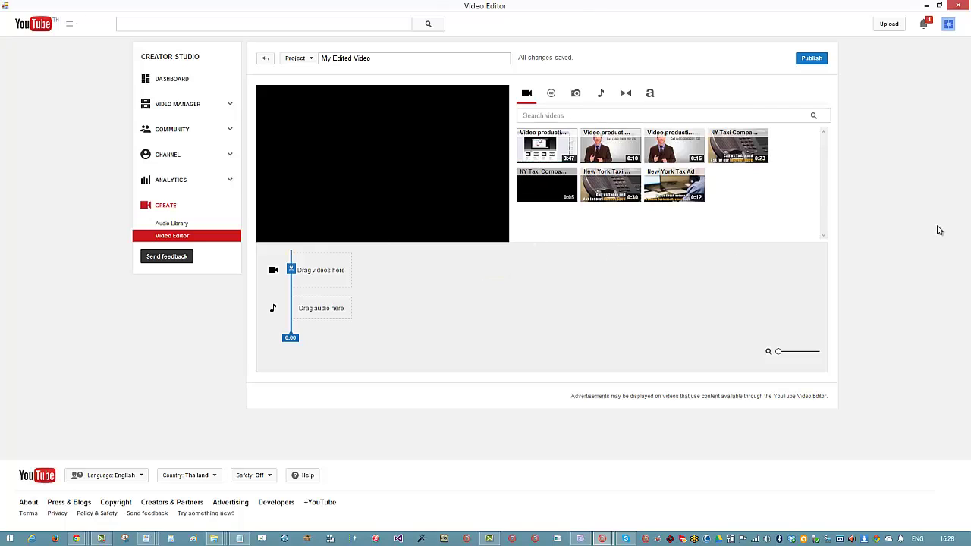
left_click(960, 6)
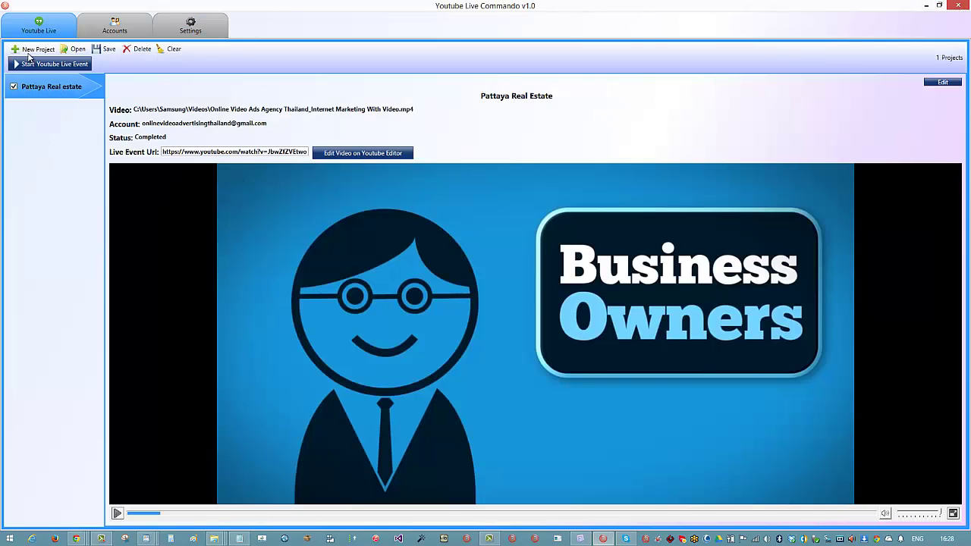
left_click(924, 6)
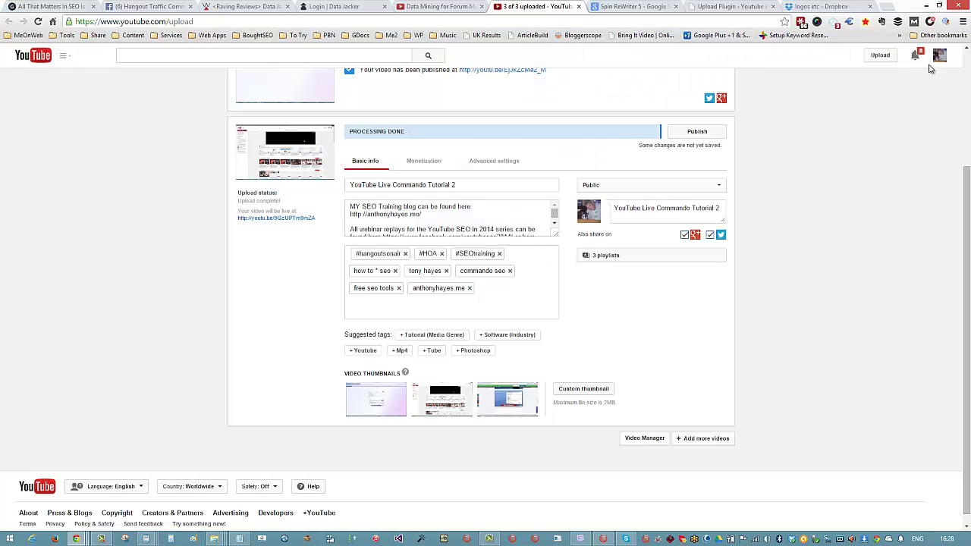
left_click(691, 134)
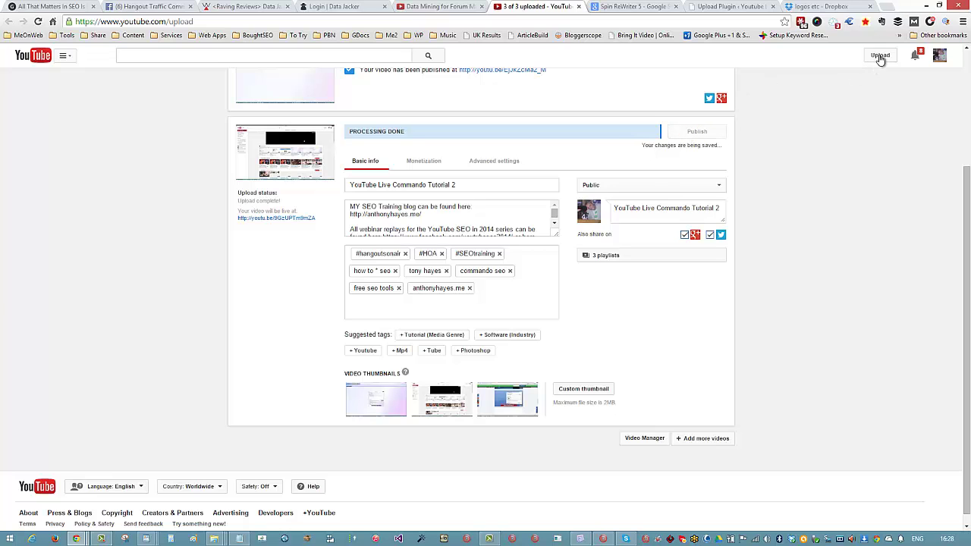
left_click(889, 6)
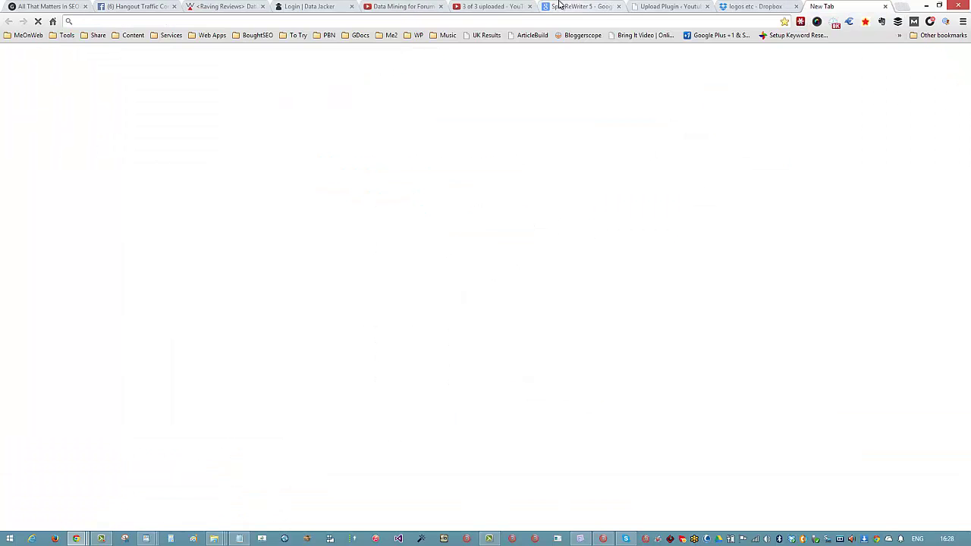
Search Google for 'Spin ReWriter 5 review'.
left_click(560, 7)
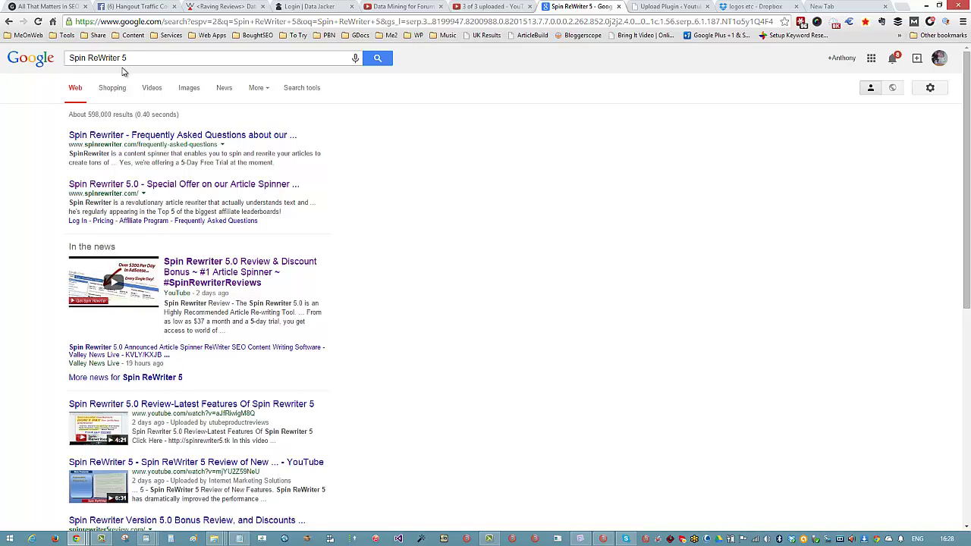
scroll(334, 319, "down", 1)
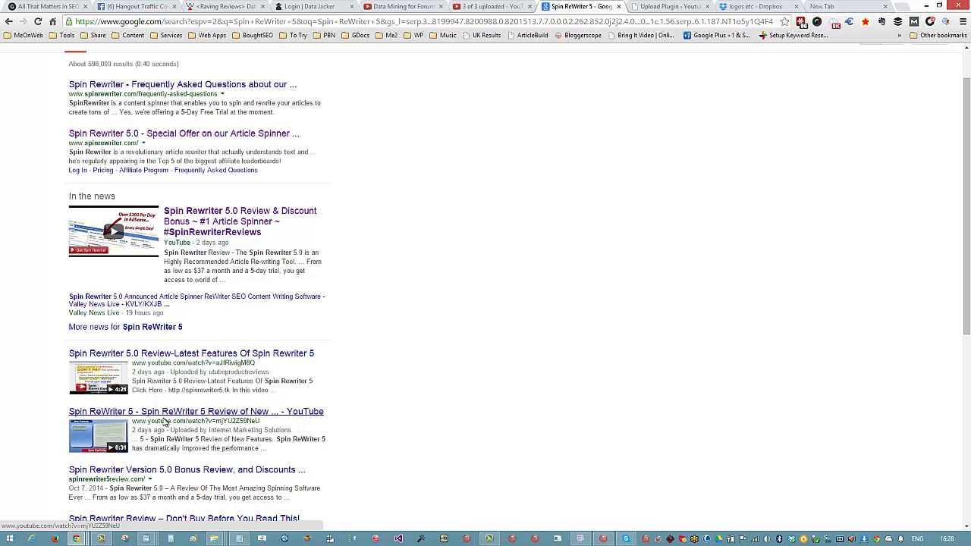
scroll(319, 368, "up", 1)
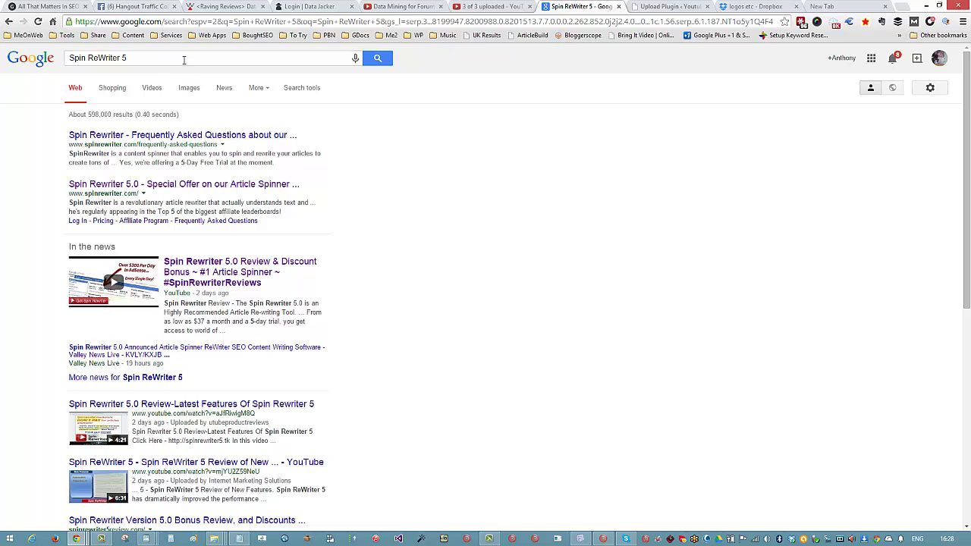
type("view")
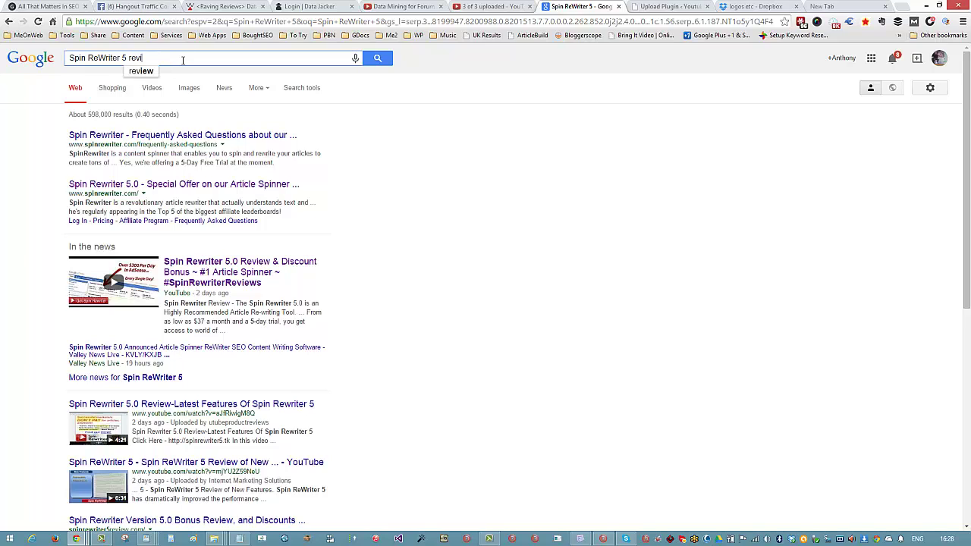
left_click(378, 59)
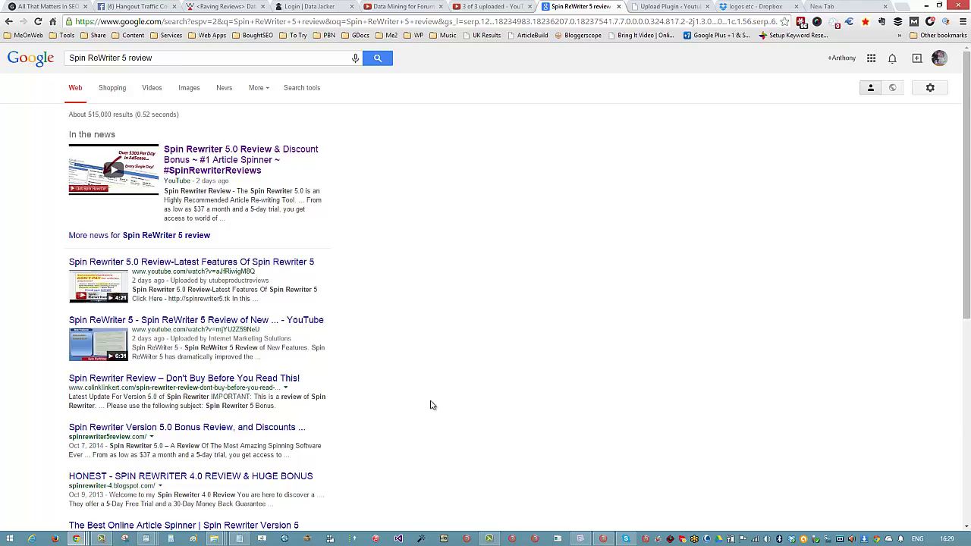
Scroll through the Spin ReWriter 5 review results and related YouTube videos.
scroll(433, 410, "down", 3)
scroll(108, 227, "down", 2)
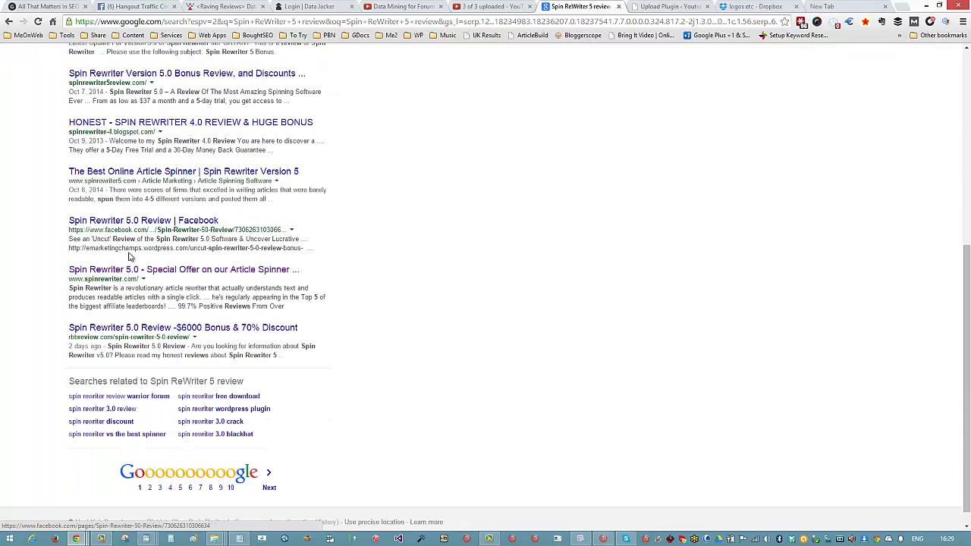
scroll(231, 175, "up", 1)
scroll(232, 174, "up", 1)
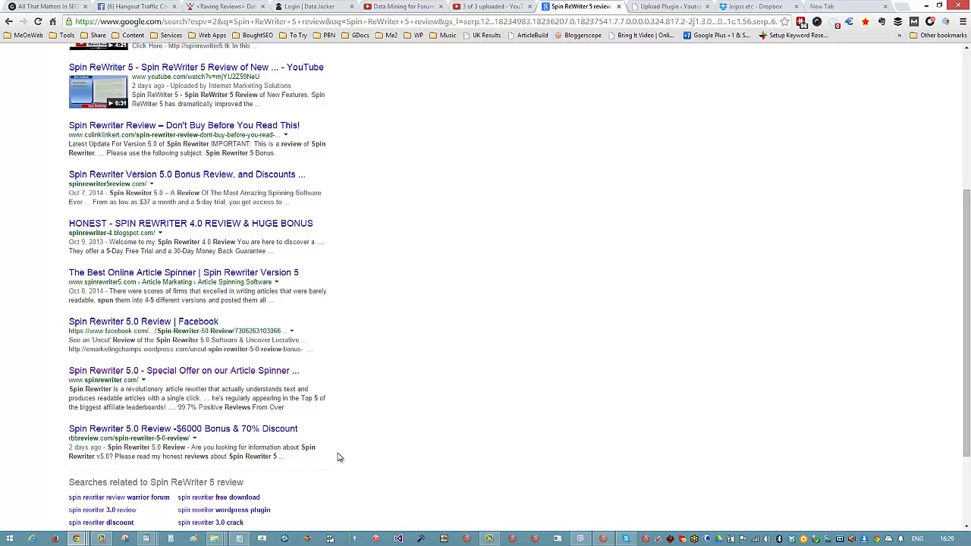
scroll(488, 400, "up", 5)
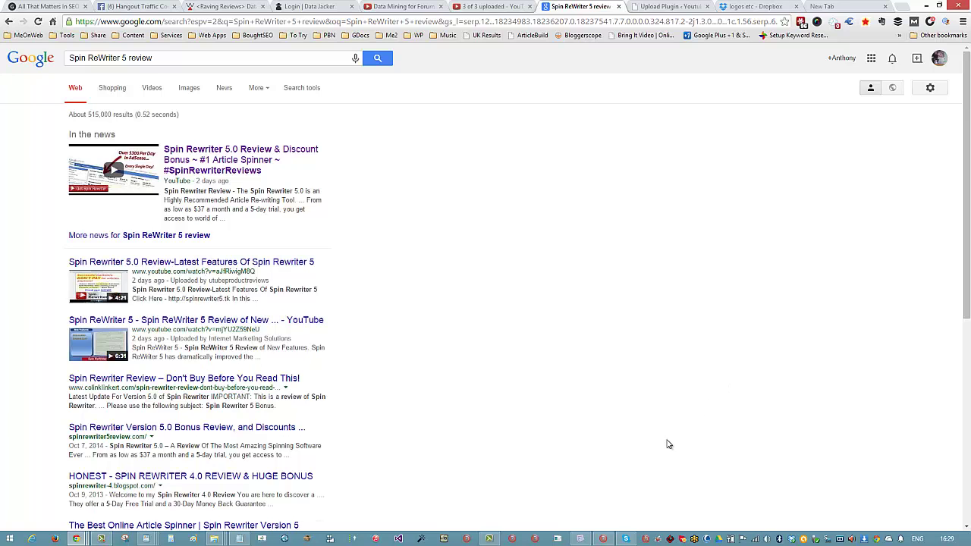
scroll(662, 442, "down", 3)
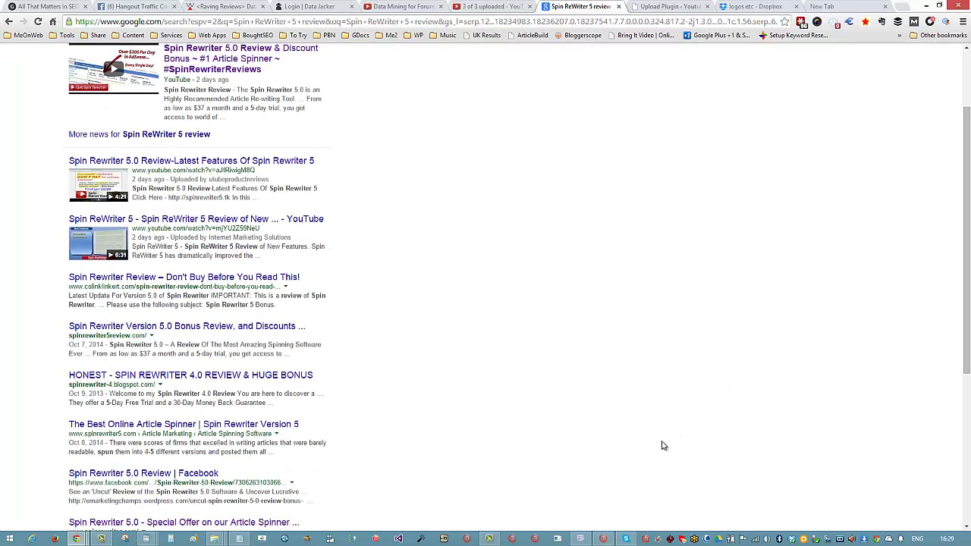
scroll(662, 446, "up", 3)
scroll(660, 444, "down", 6)
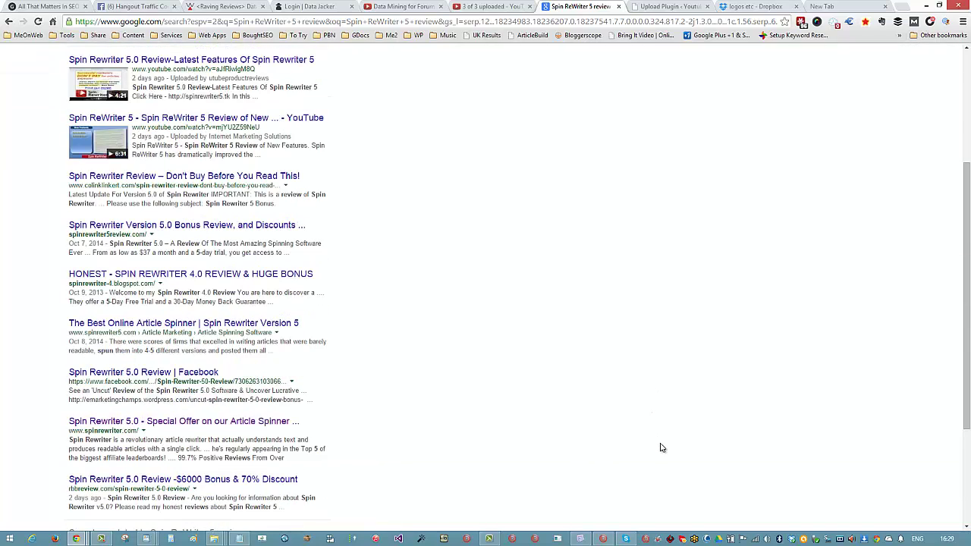
scroll(660, 447, "up", 5)
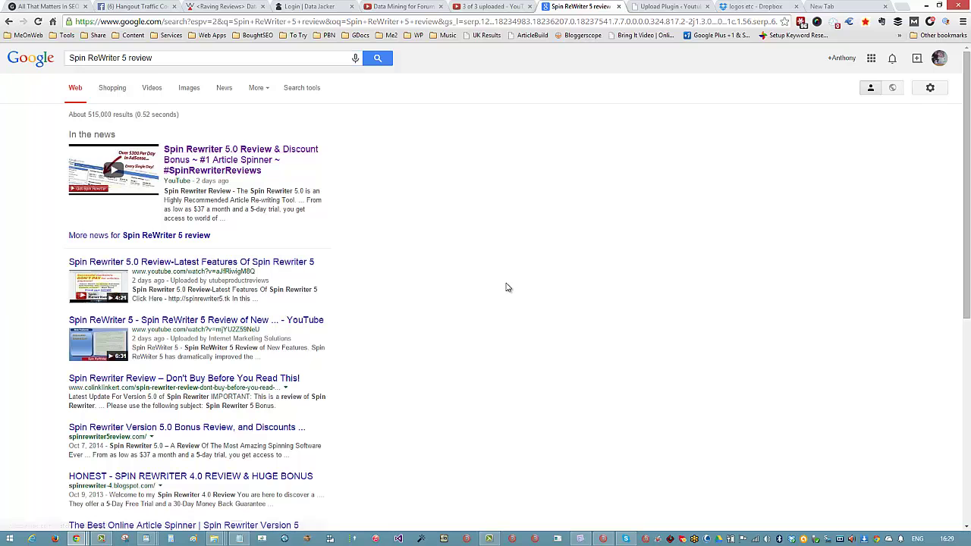
scroll(478, 355, "down", 2)
scroll(478, 355, "up", 2)
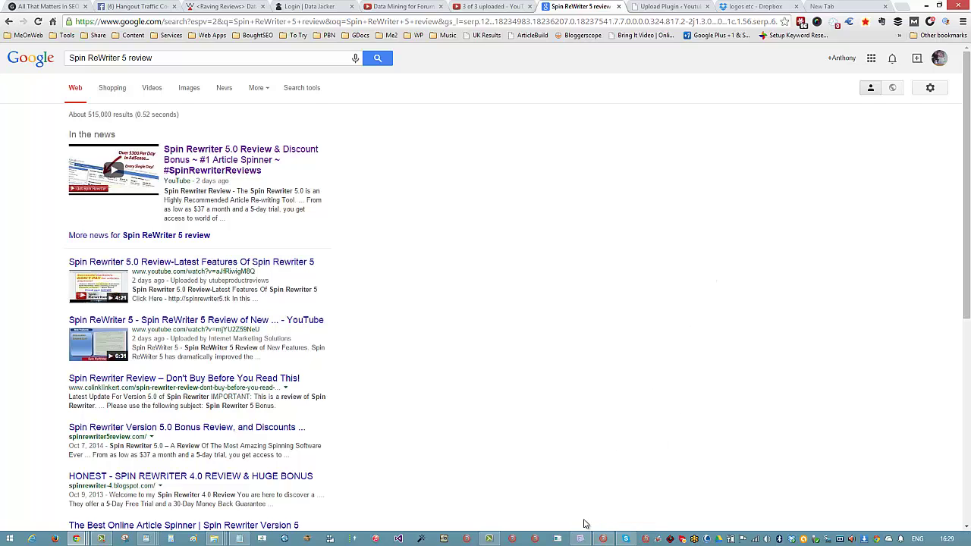
Restore the Youtube Live Commando window from the taskbar.
mouse_move(605, 540)
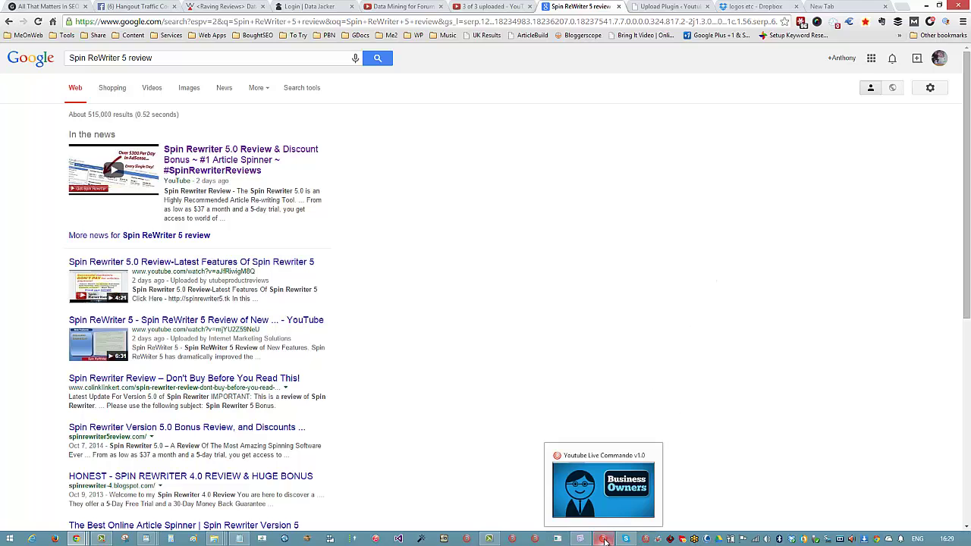
left_click(604, 540)
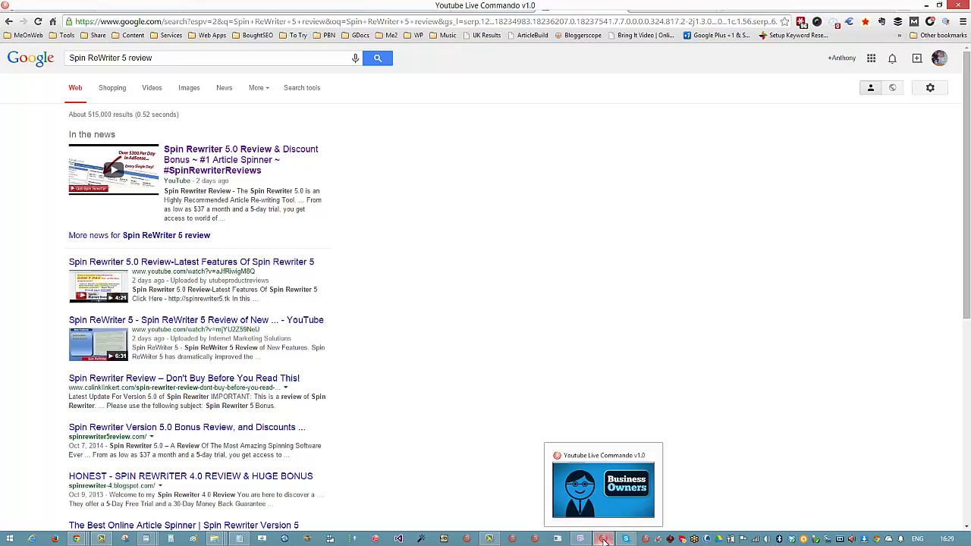